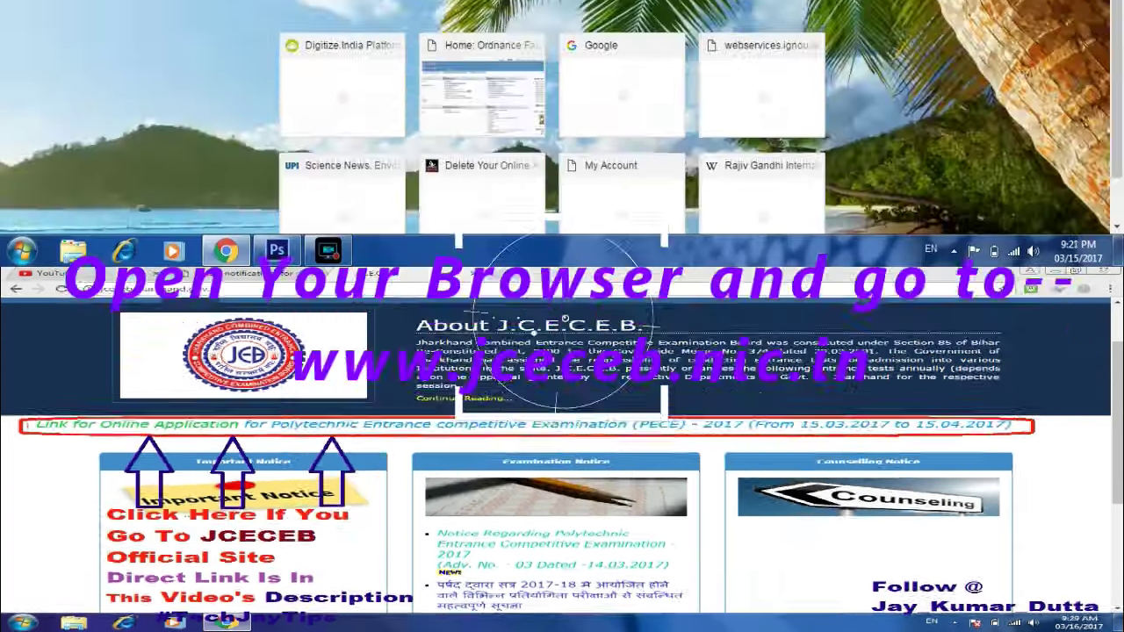
# - Load jceceb.nic.in and open the PECE 2017 Online Application Form Submission page in a new tab
pyautogui.write('jcece')
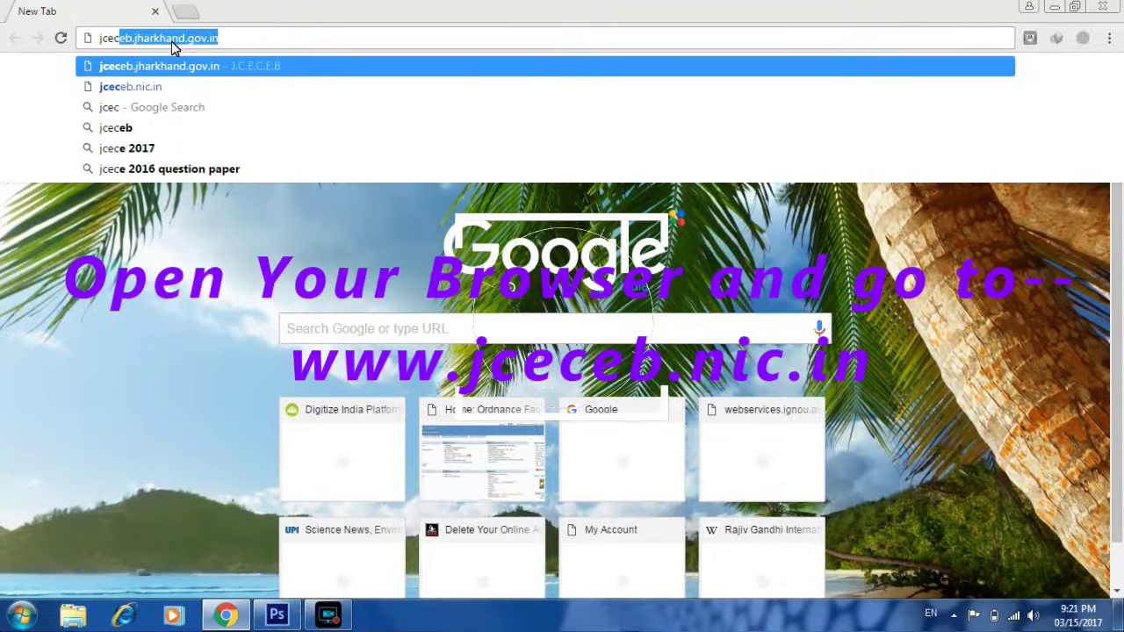
pyautogui.write('b.nic.in')
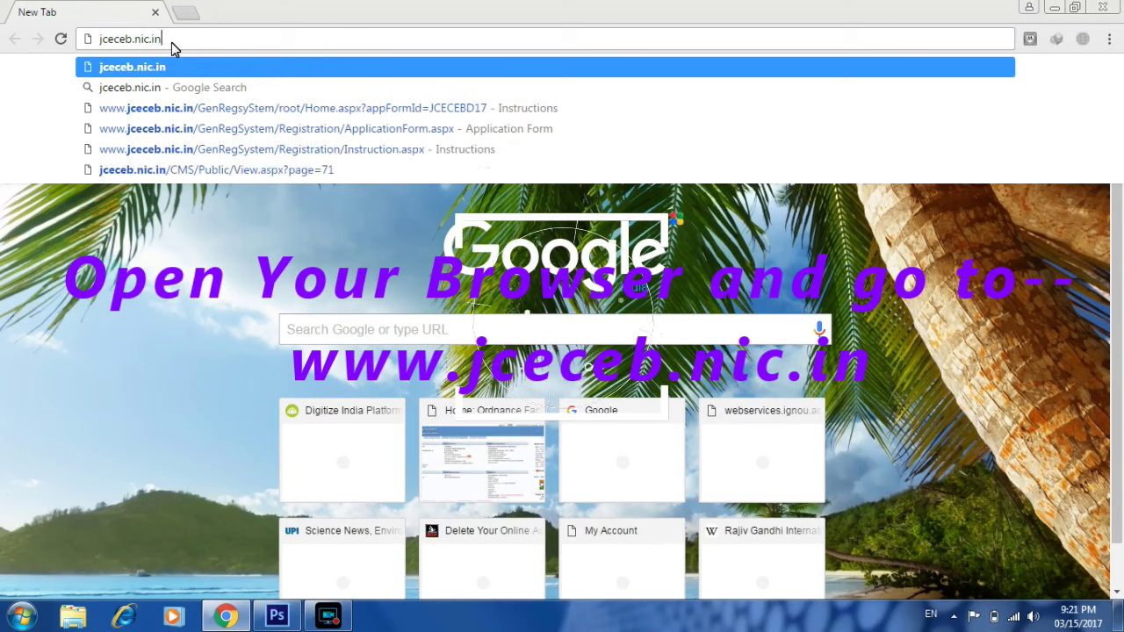
pyautogui.press('Return')
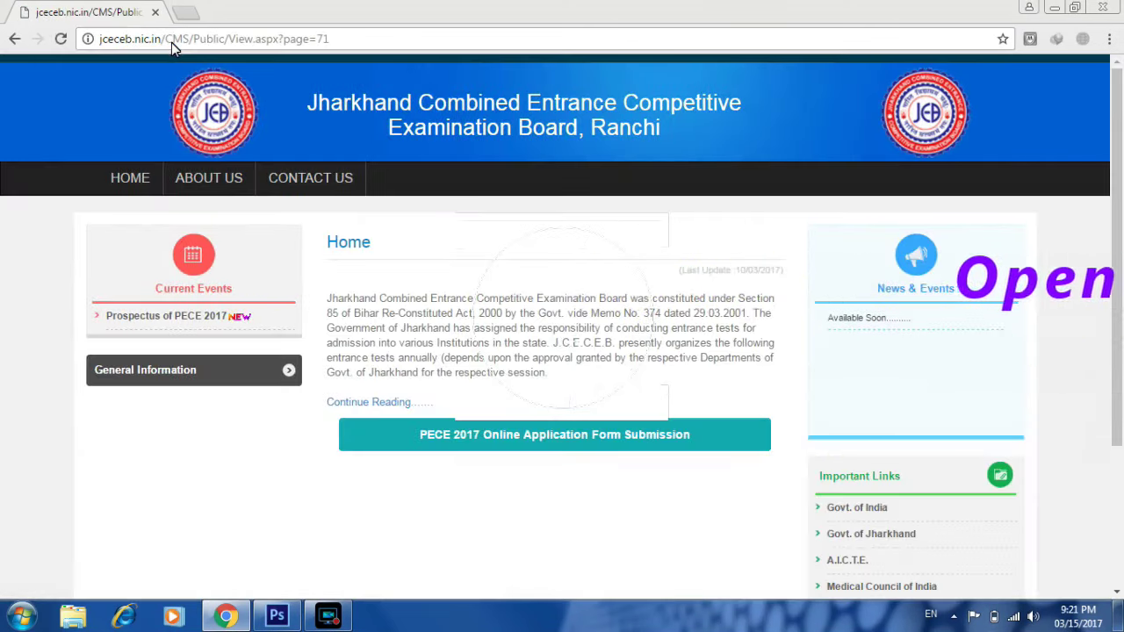
pyautogui.moveTo(85, 26)
pyautogui.mouseDown()
pyautogui.moveTo(372, 30)
pyautogui.moveTo(375, 52)
pyautogui.mouseUp()
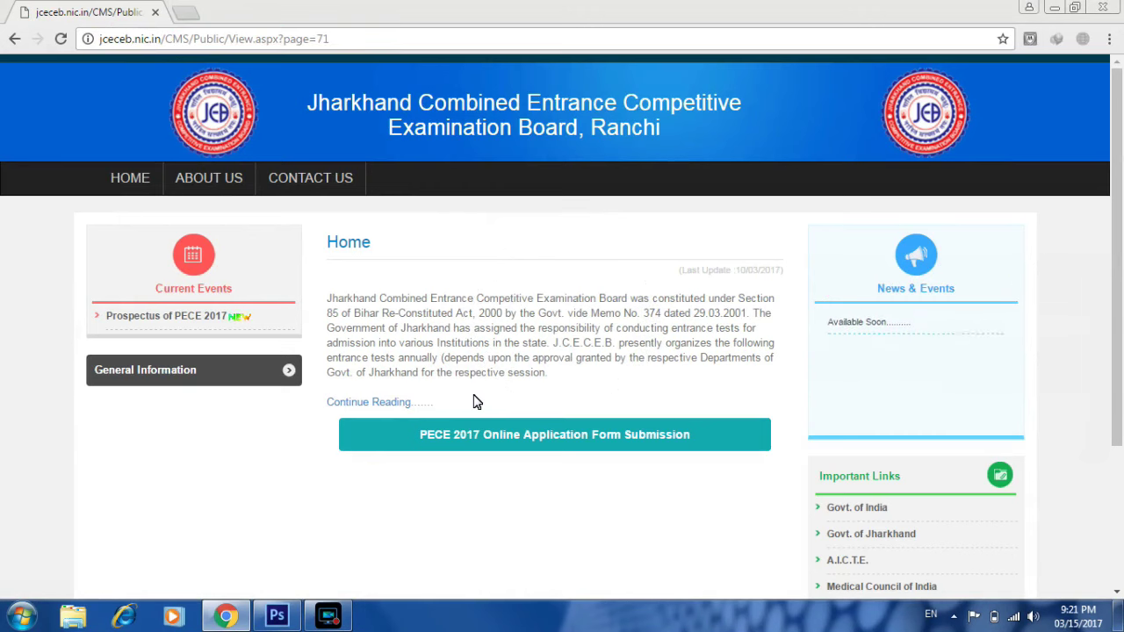
pyautogui.moveTo(100, 299); pyautogui.dragTo(301, 333)
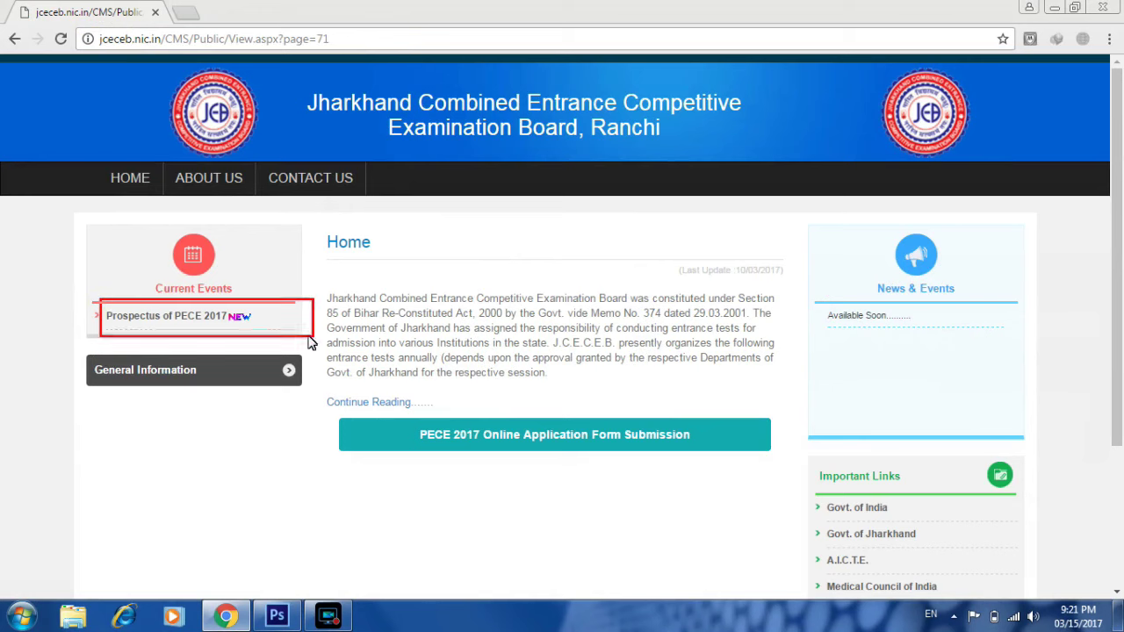
pyautogui.moveTo(339, 412); pyautogui.dragTo(740, 455)
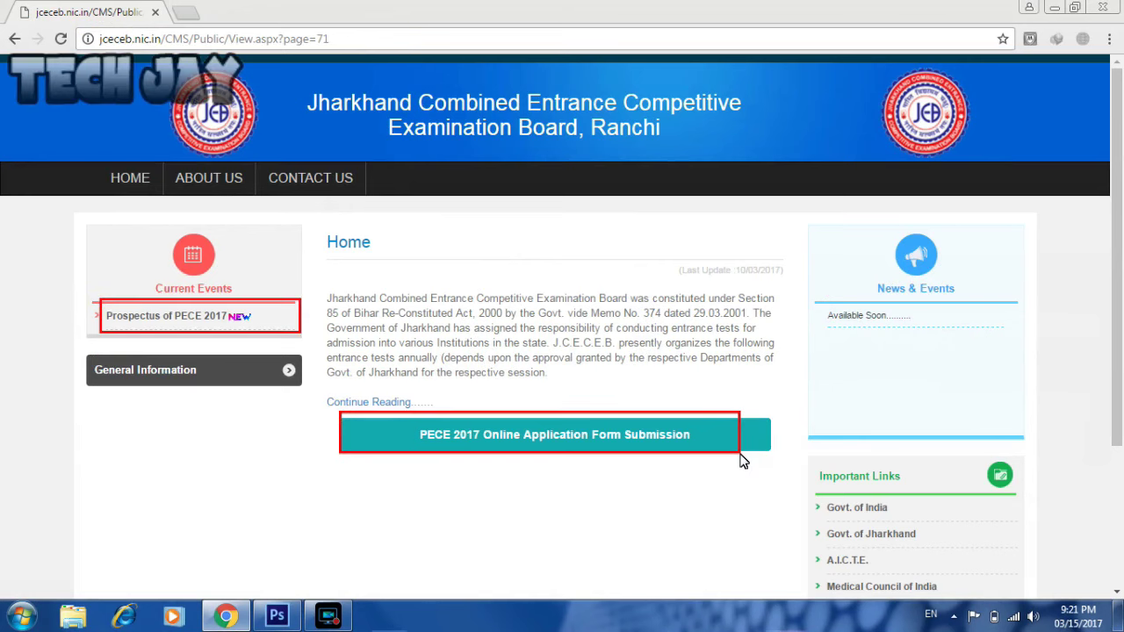
pyautogui.click(478, 434)
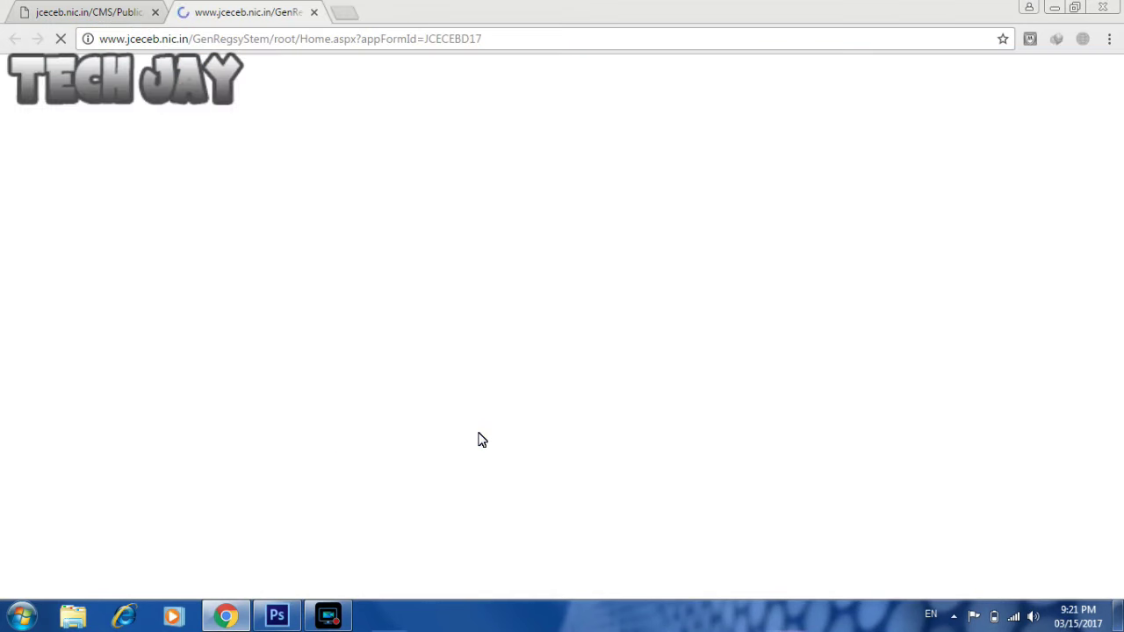
# - Start a new PECE 2017 candidate registration and proceed past the instructions to the blank form
pyautogui.moveTo(1121, 314)
pyautogui.mouseDown()
pyautogui.moveTo(1122, 387)
pyautogui.moveTo(1122, 314)
pyautogui.mouseUp()
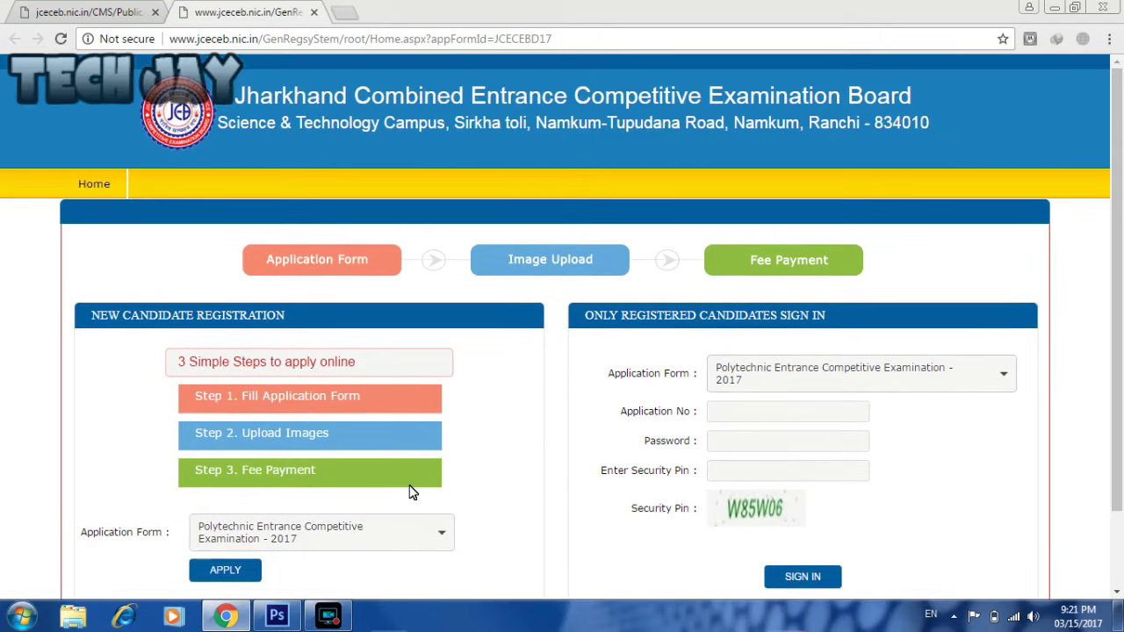
pyautogui.moveTo(187, 562); pyautogui.dragTo(321, 604)
pyautogui.click(226, 571)
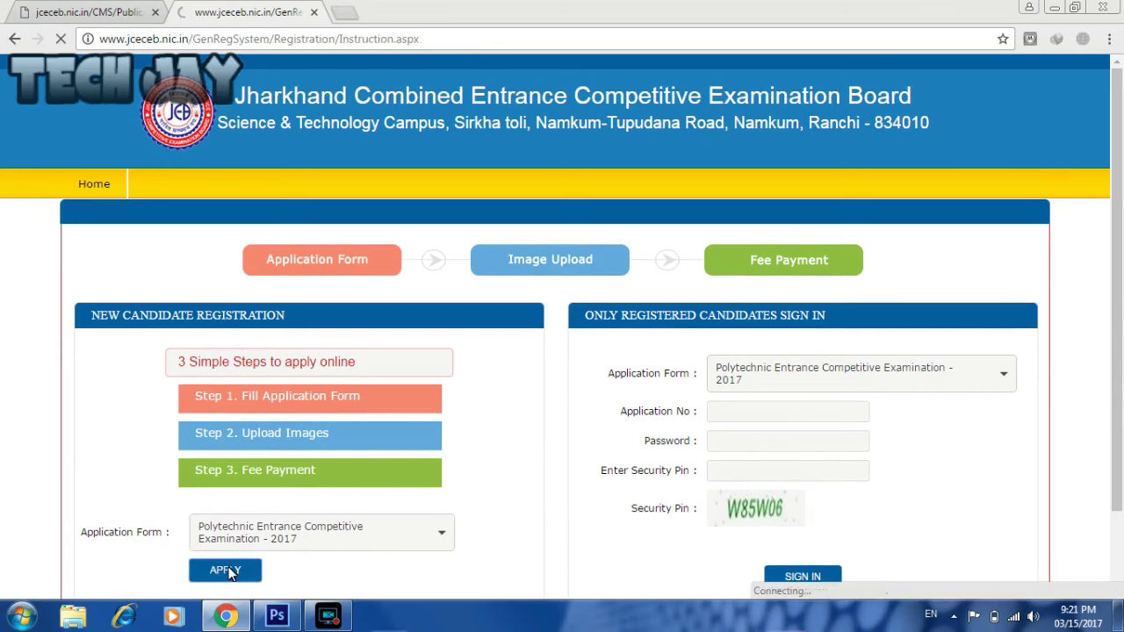
pyautogui.moveTo(1122, 268); pyautogui.dragTo(1121, 507)
pyautogui.moveTo(1121, 461)
pyautogui.mouseDown()
pyautogui.moveTo(1122, 250)
pyautogui.moveTo(1121, 461)
pyautogui.mouseUp()
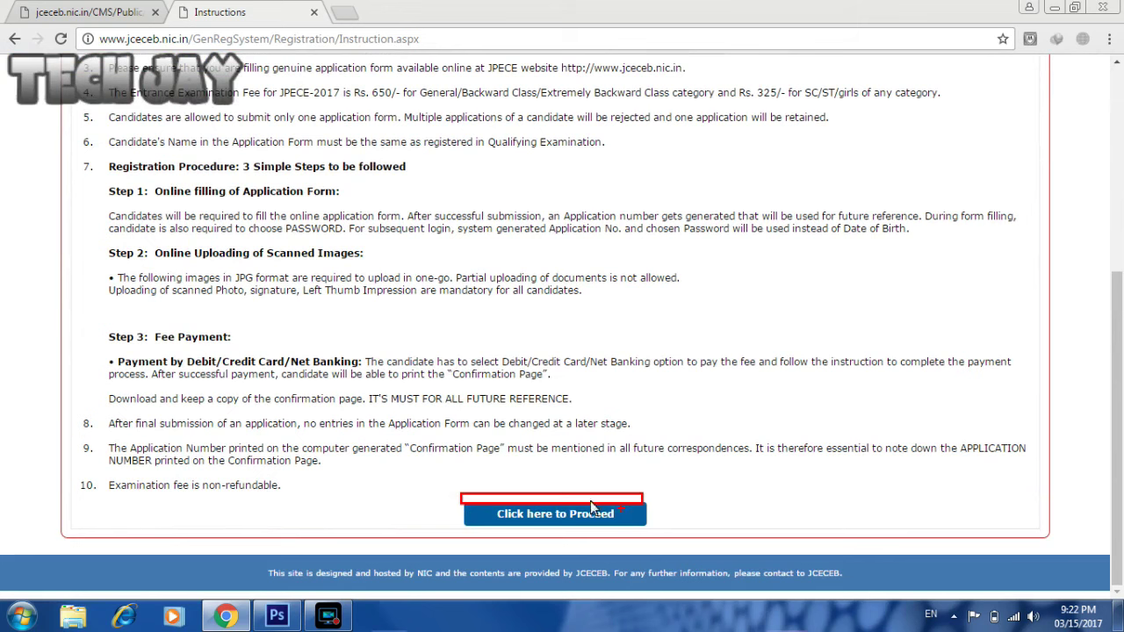
pyautogui.click(498, 526)
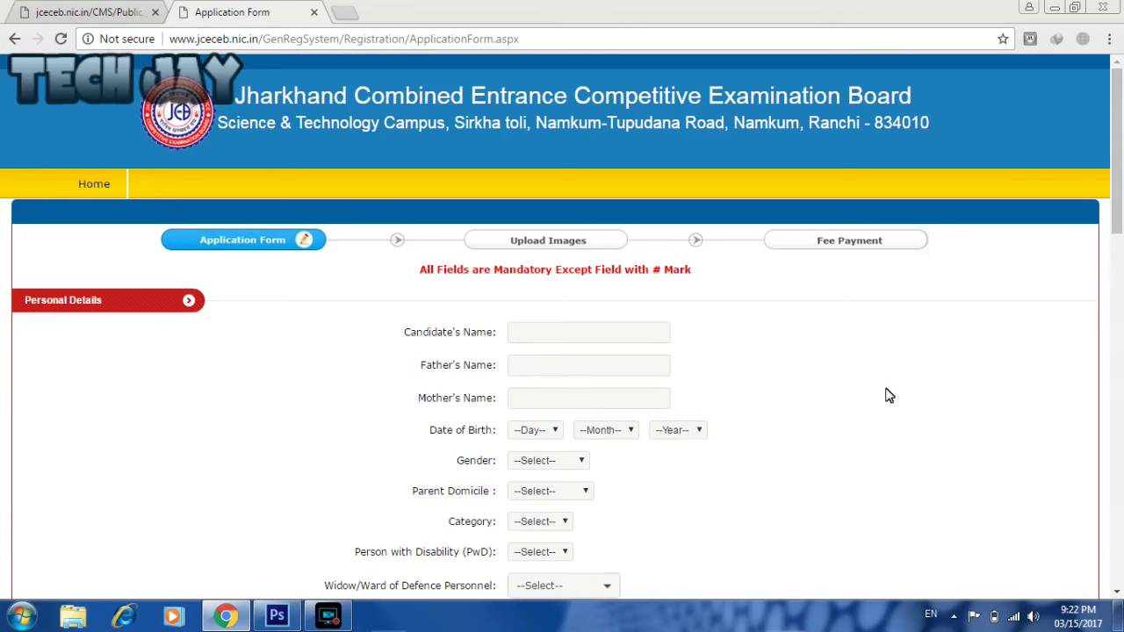
# - Enter the candidate's, father's and mother's names in the Personal Details fields
pyautogui.moveTo(1117, 201); pyautogui.dragTo(1120, 114)
pyautogui.click(644, 334)
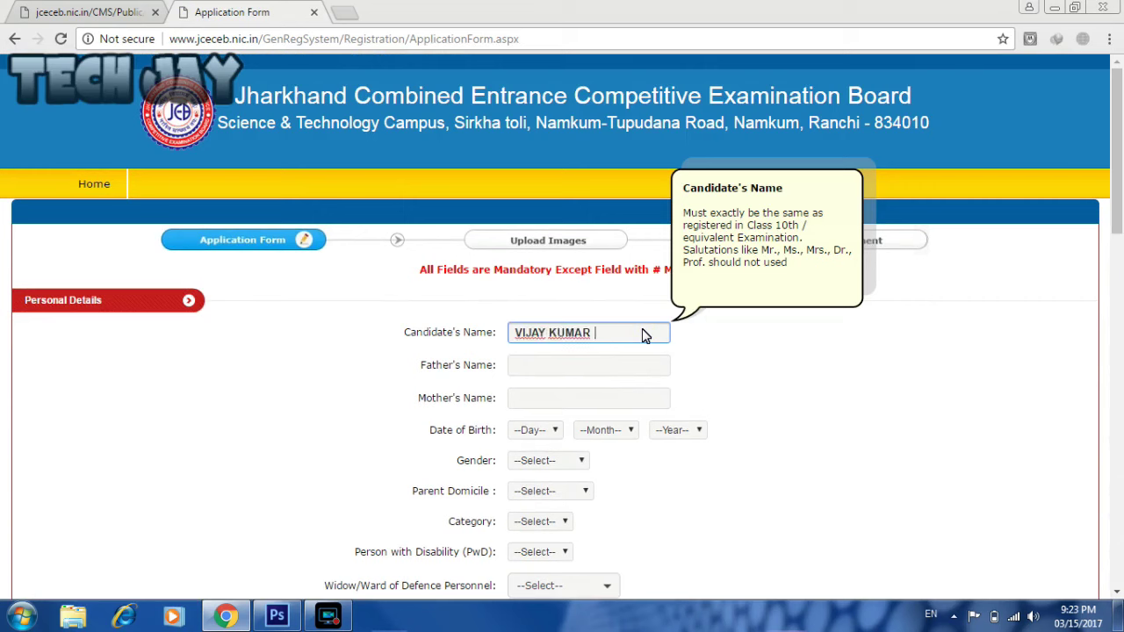
pyautogui.click(641, 370)
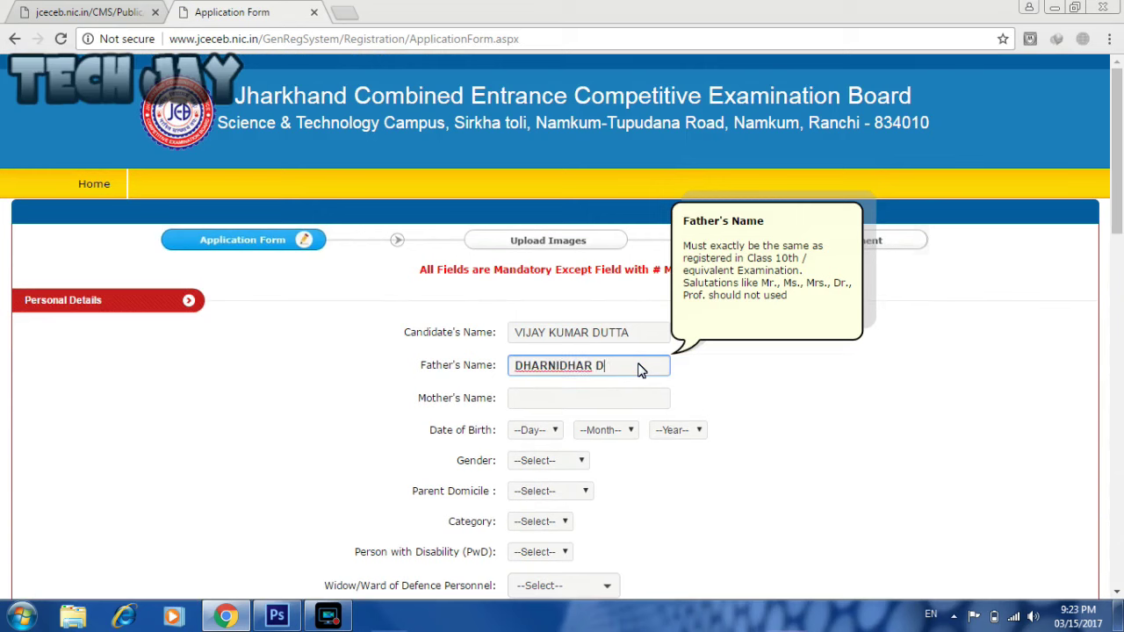
pyautogui.click(635, 401)
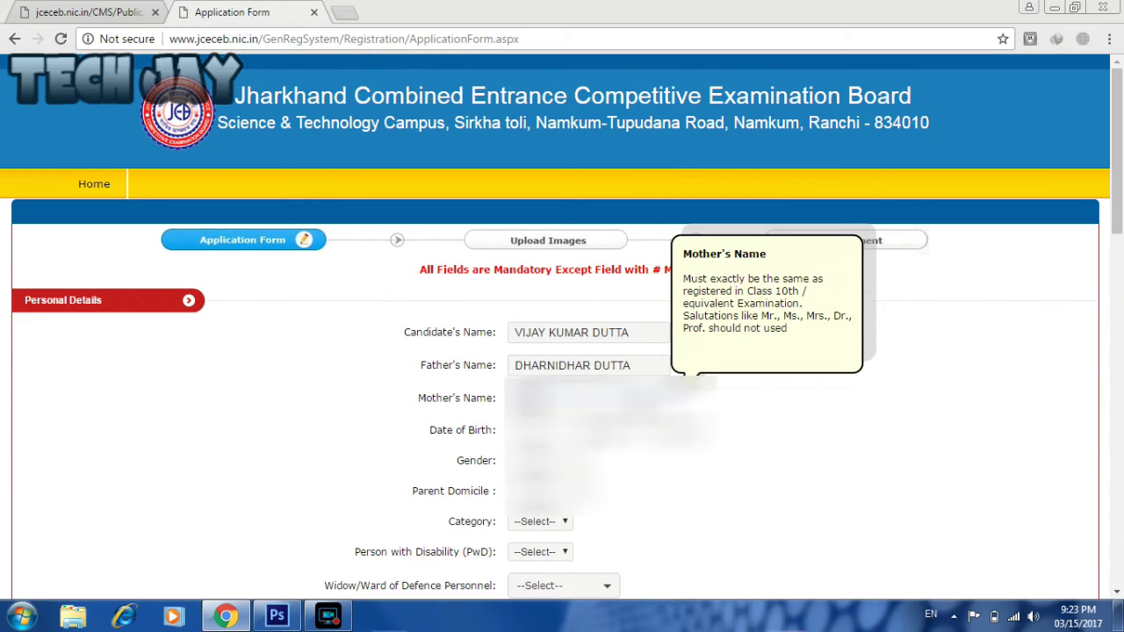
# - Set the date of birth to day 05, the birth month, and year 1999
pyautogui.click(527, 430)
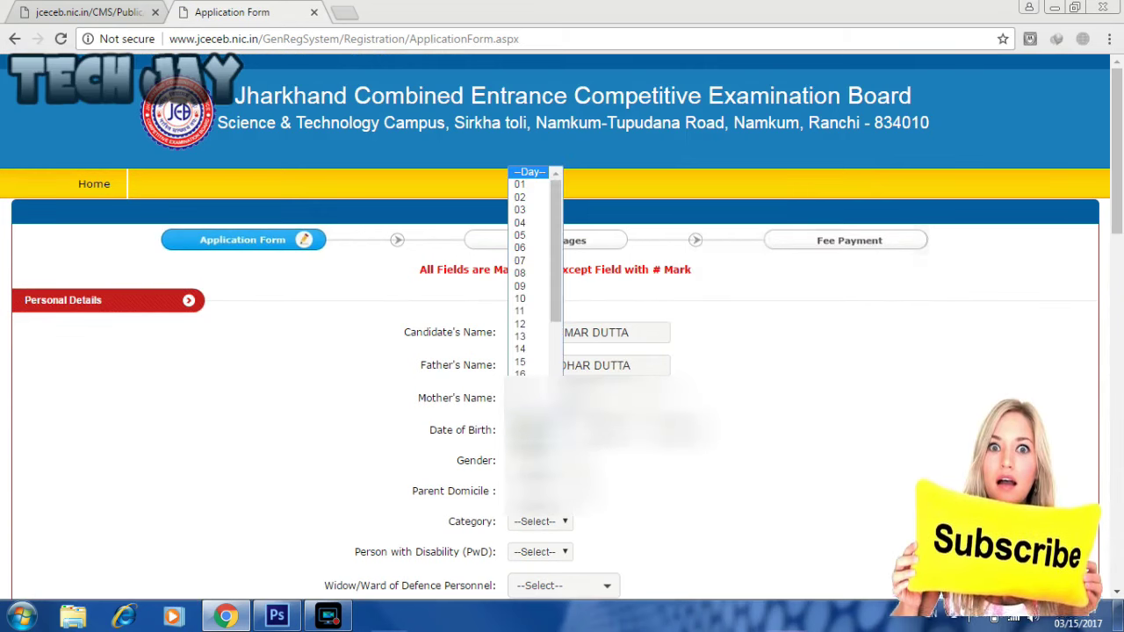
pyautogui.click(525, 237)
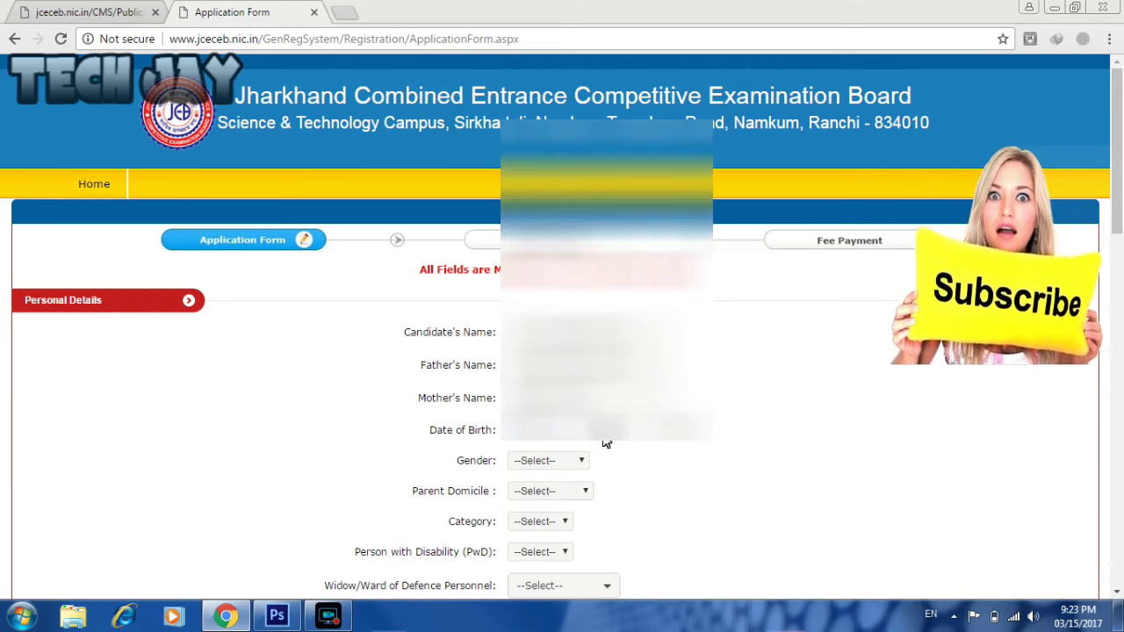
pyautogui.scroll(-3, 1122, 178)
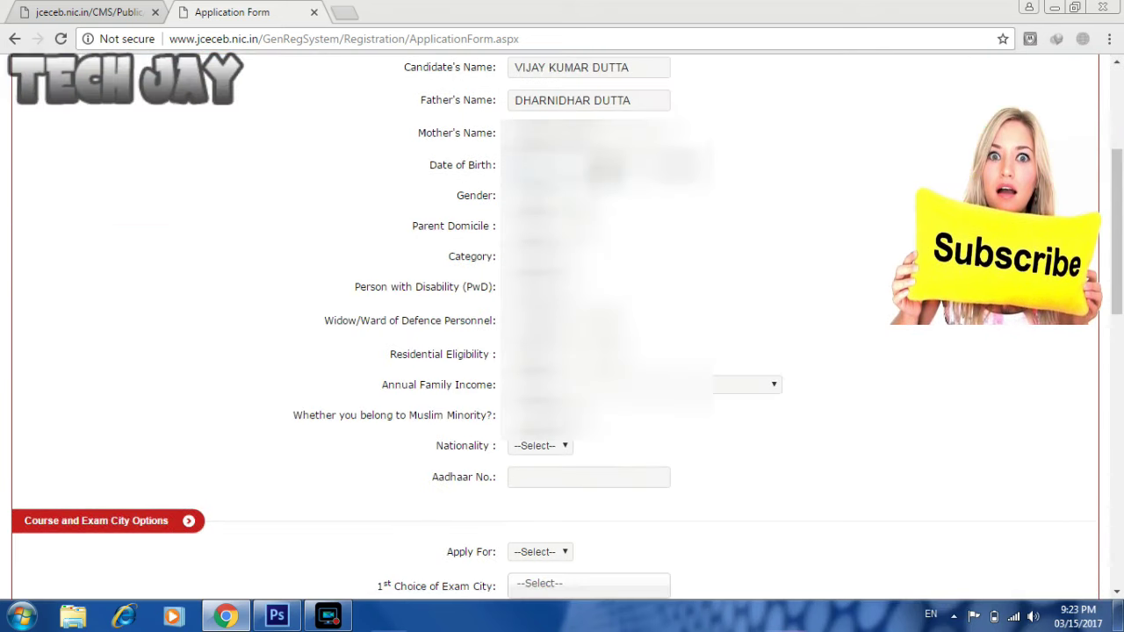
pyautogui.click(602, 167)
pyautogui.click(604, 186)
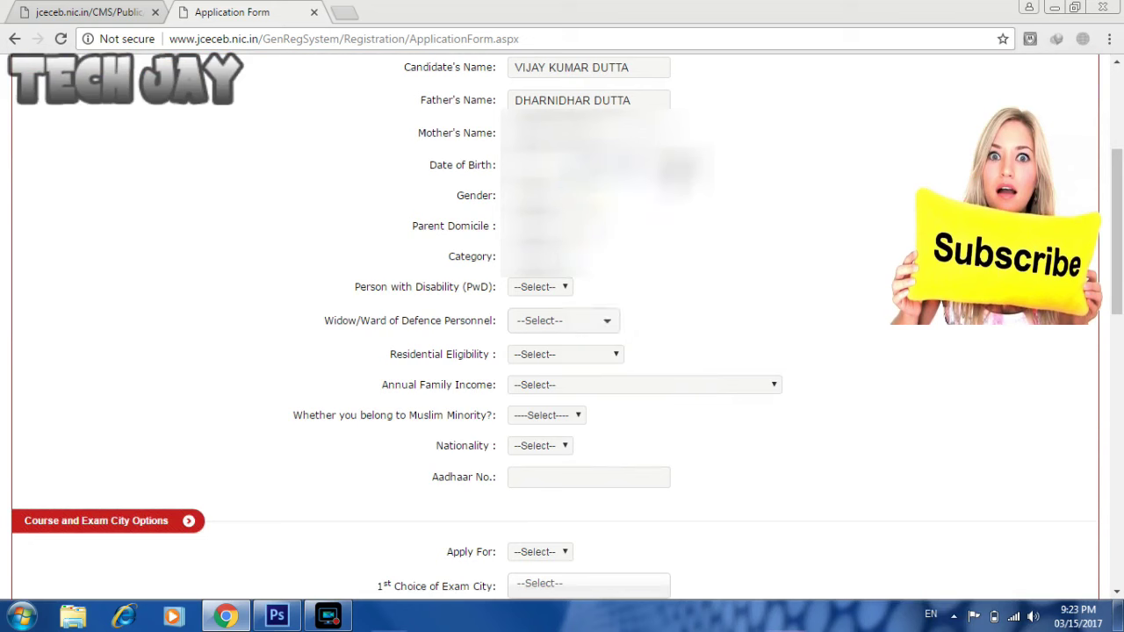
pyautogui.click(672, 166)
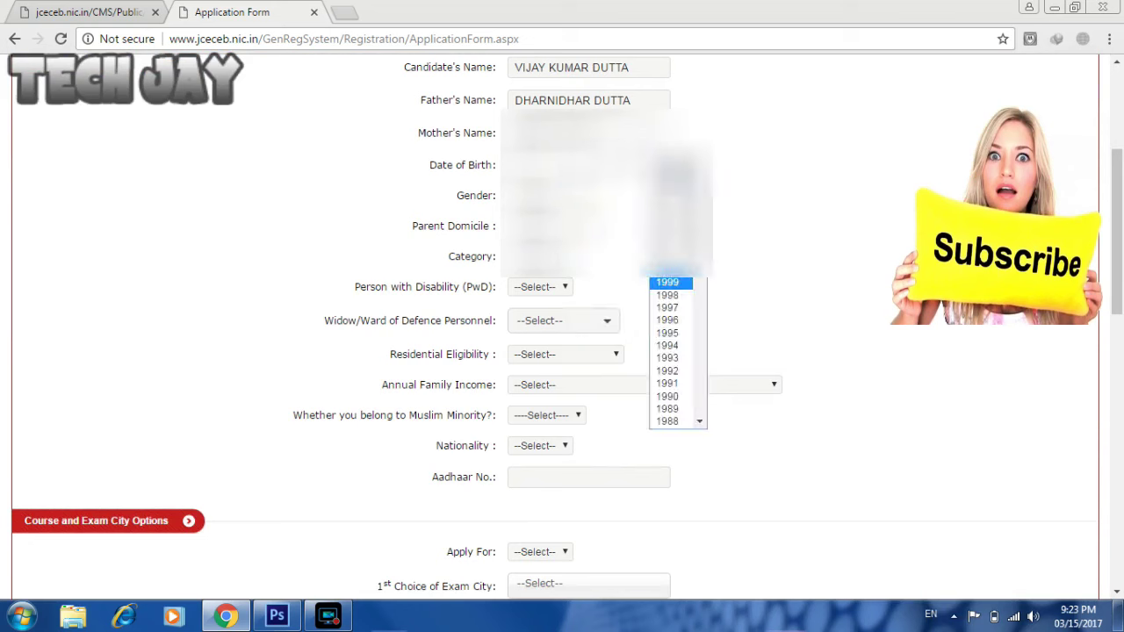
pyautogui.click(667, 282)
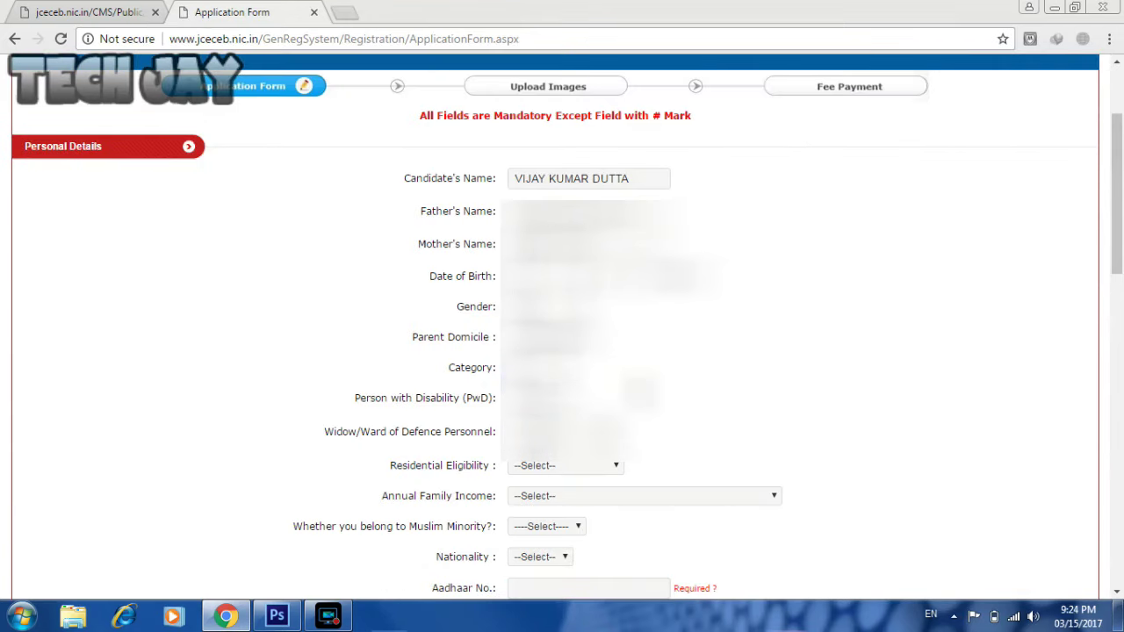
# - Answer No for disability and defence ward, Permanent Resident, income Less or Equal to 70 Thousand
pyautogui.click(545, 442)
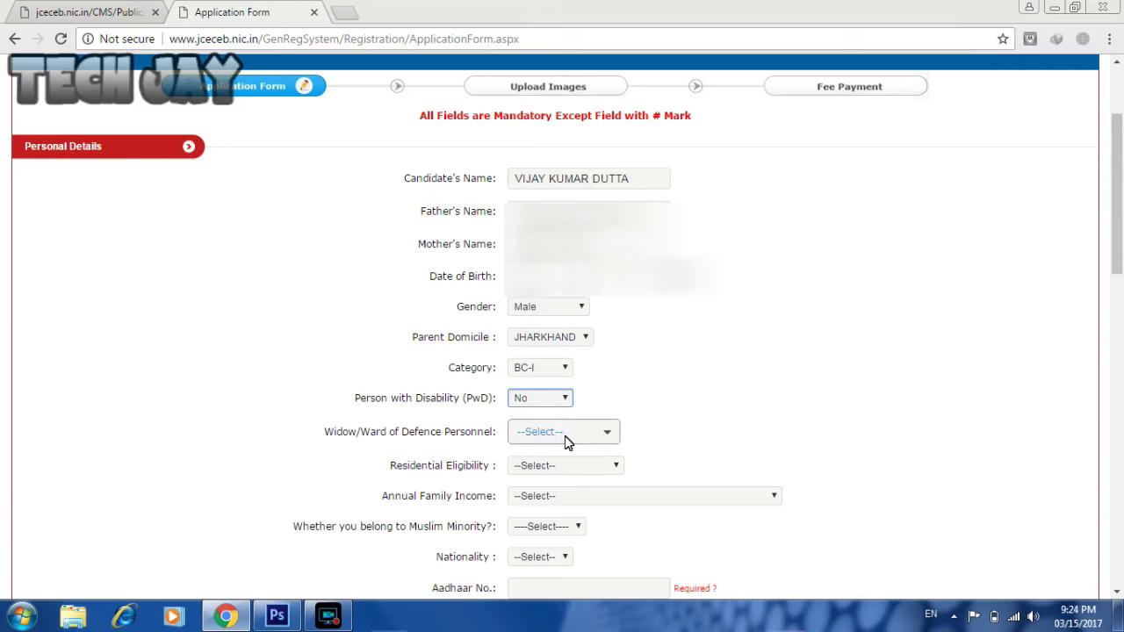
pyautogui.click(589, 434)
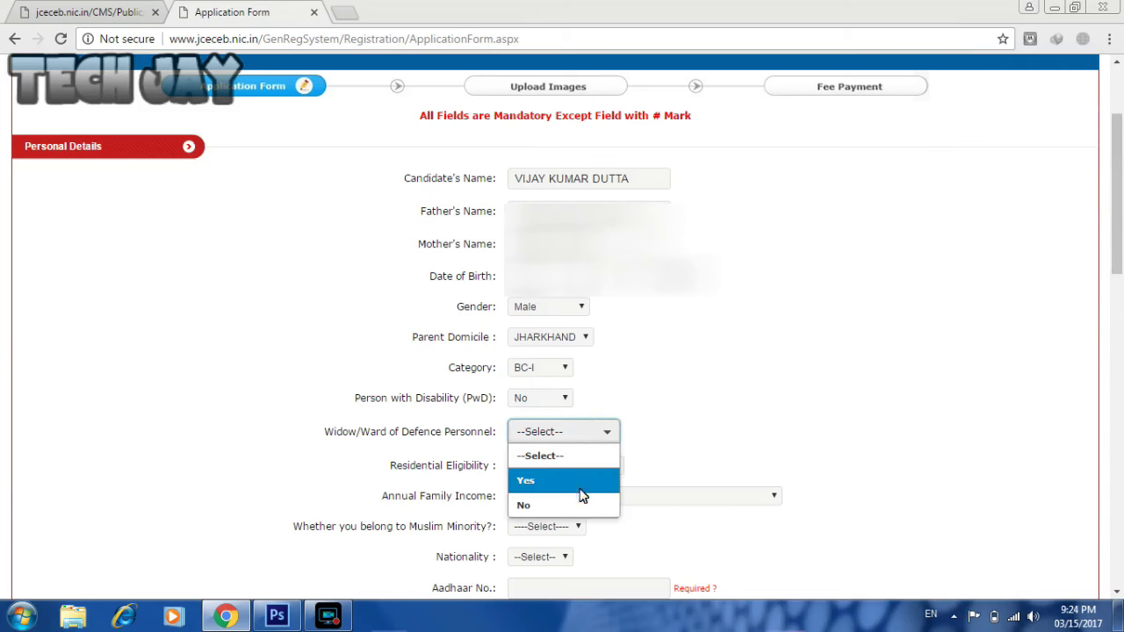
pyautogui.click(582, 502)
pyautogui.click(562, 467)
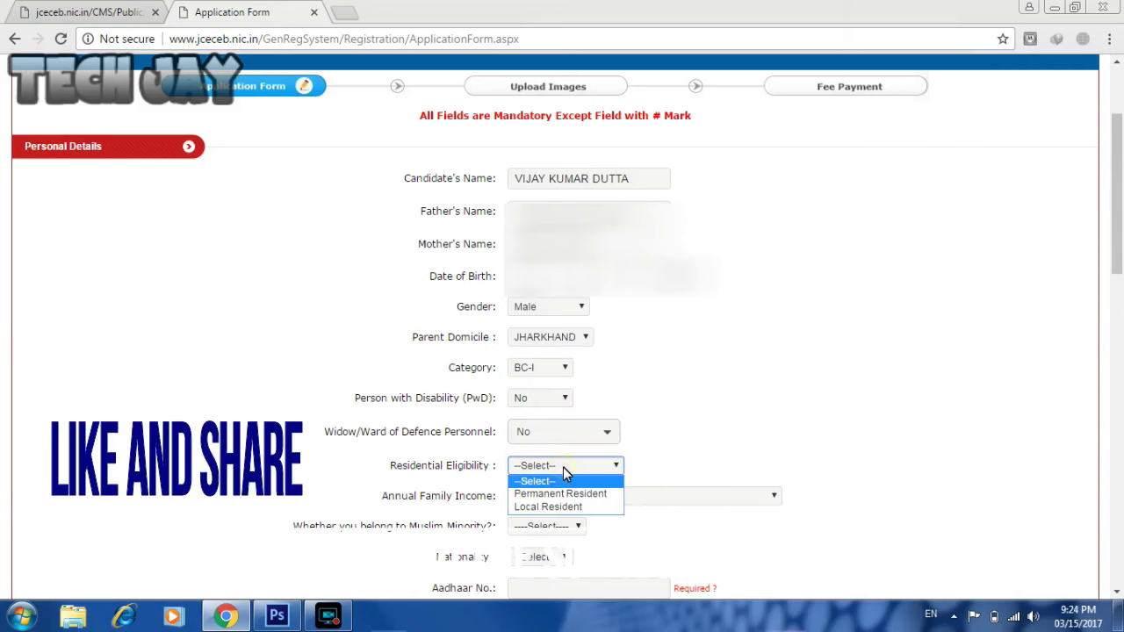
pyautogui.click(570, 496)
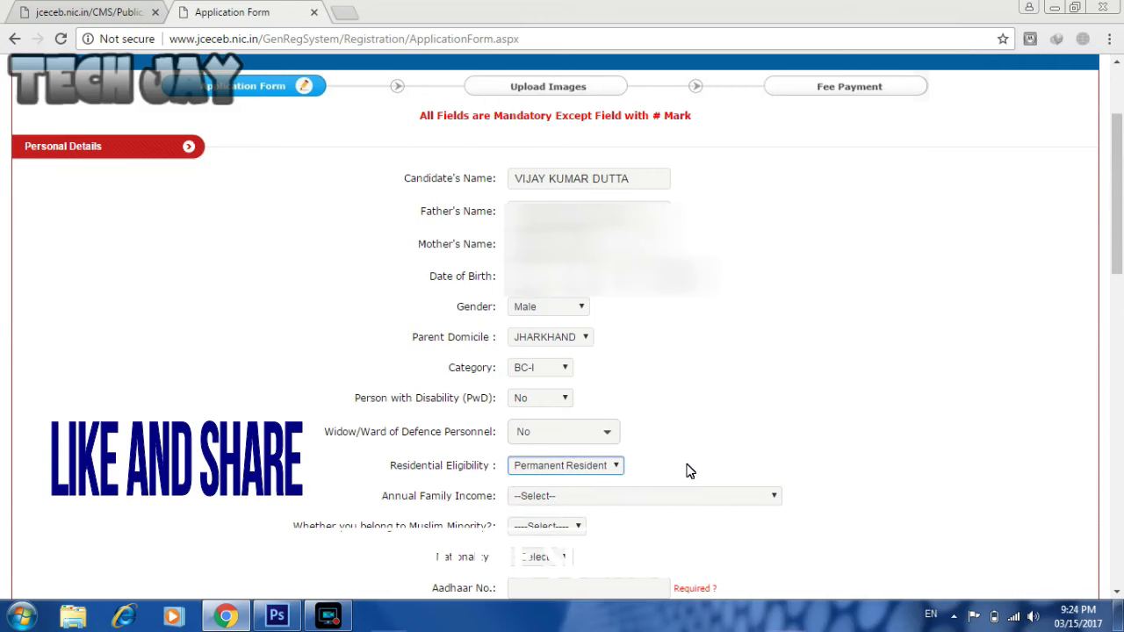
pyautogui.click(648, 497)
pyautogui.click(644, 525)
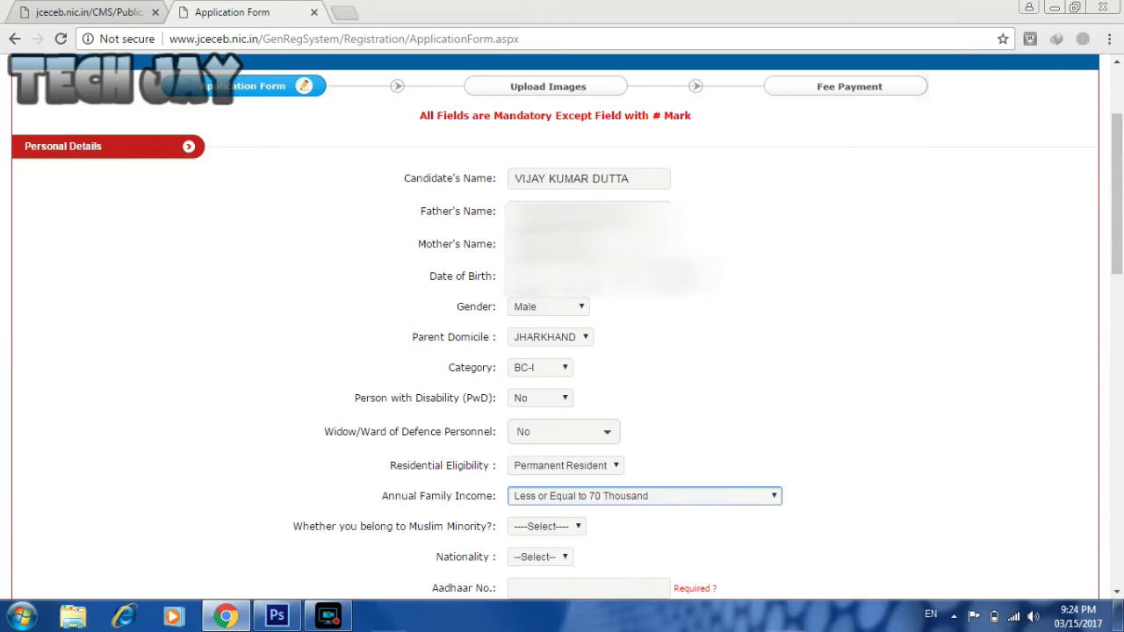
# - Answer No for Muslim Minority and set Nationality to Indian
pyautogui.scroll(-2, 627, 355)
pyautogui.click(579, 345)
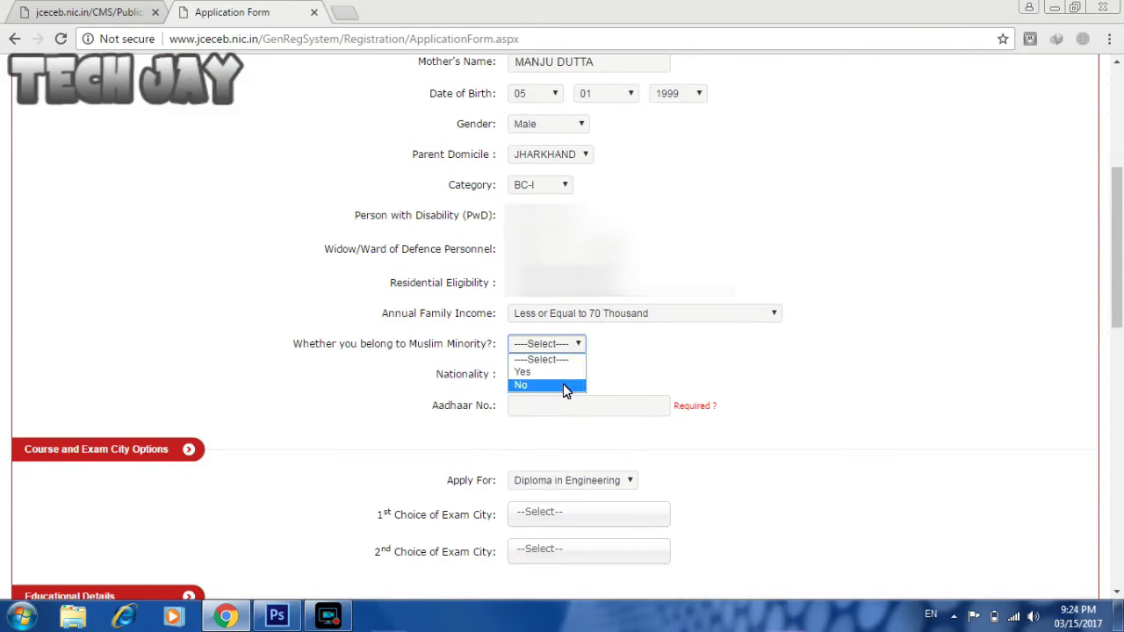
pyautogui.click(567, 383)
pyautogui.click(564, 376)
pyautogui.click(554, 404)
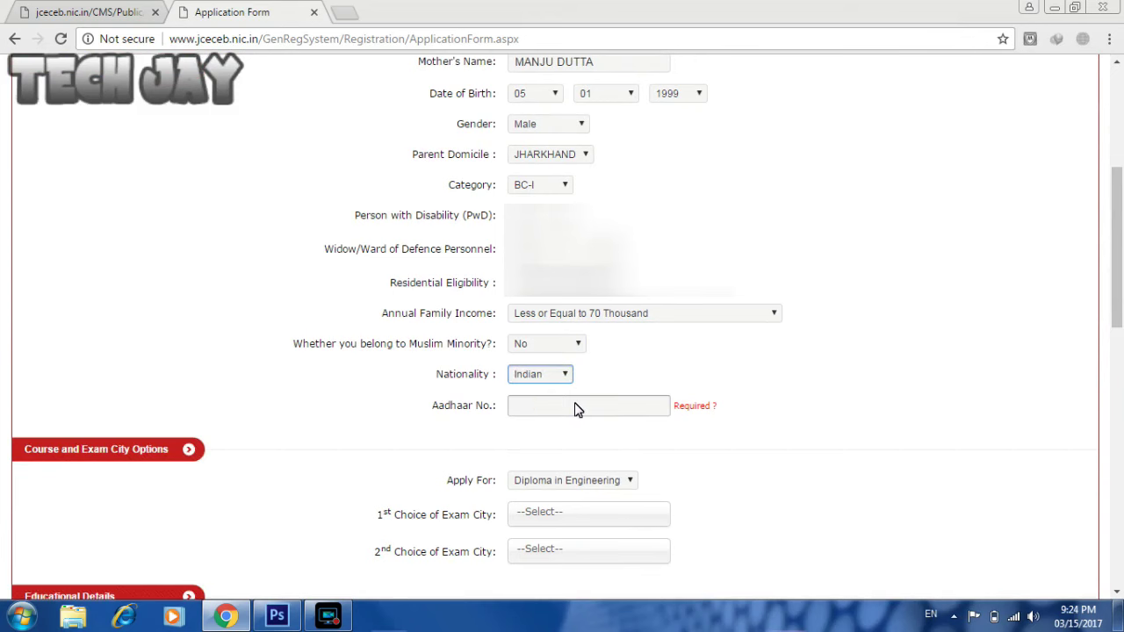
pyautogui.click(576, 409)
pyautogui.scroll(1, 576, 409)
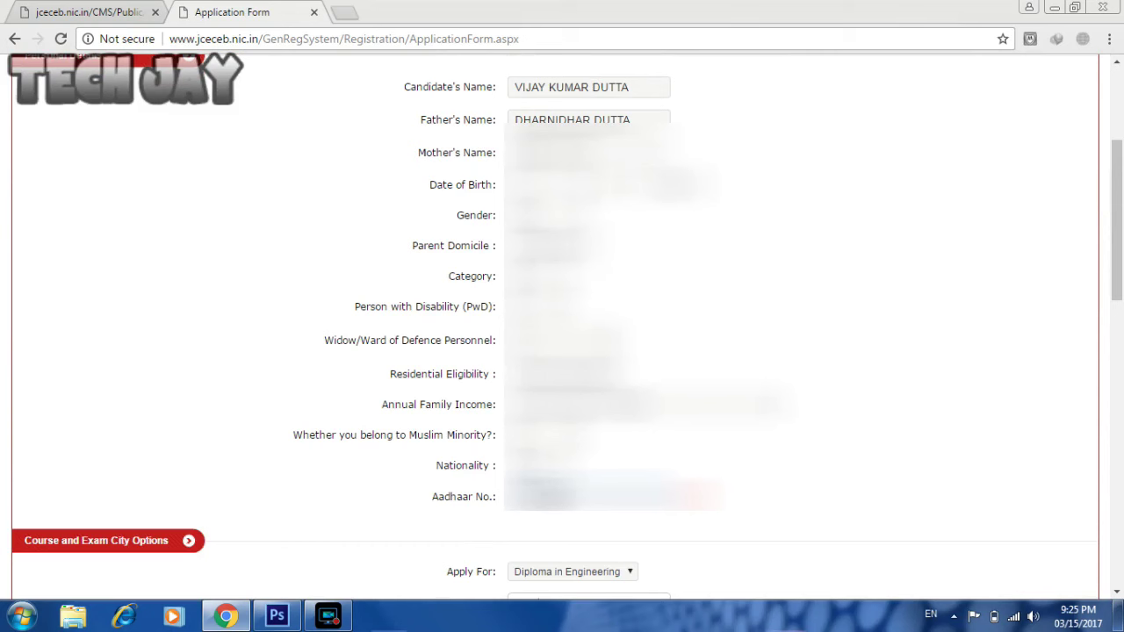
# - Apply for Diploma in Engineering with Dhanbad and Bokaro as first and second exam cities
pyautogui.scroll(-3, 620, 375)
pyautogui.click(620, 351)
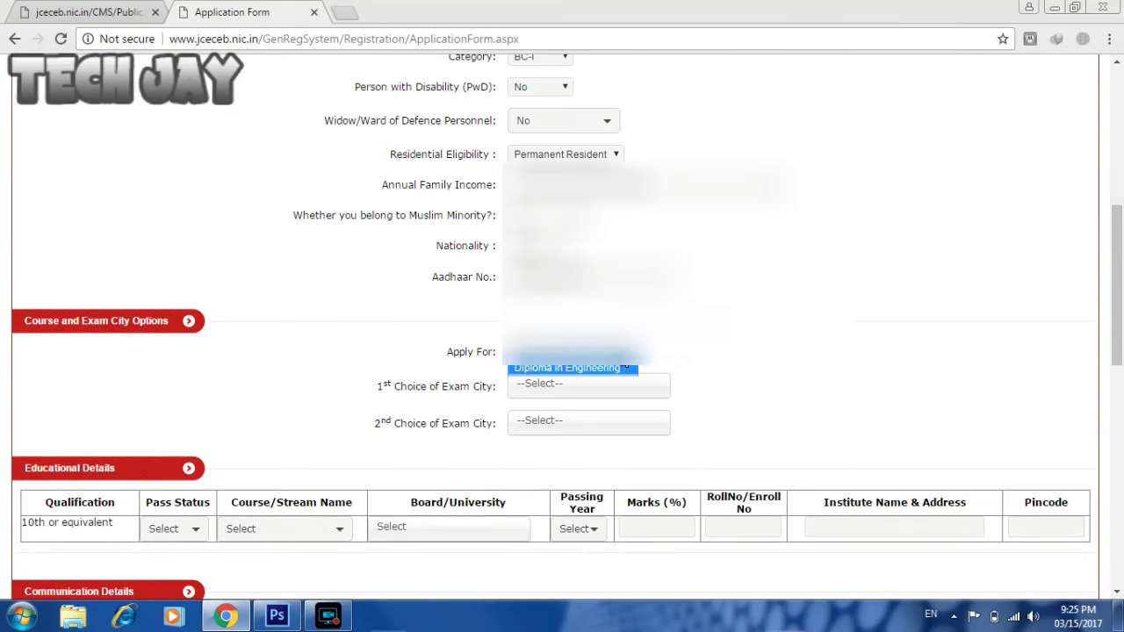
pyautogui.click(620, 371)
pyautogui.click(610, 392)
pyautogui.scroll(-3, 951, 424)
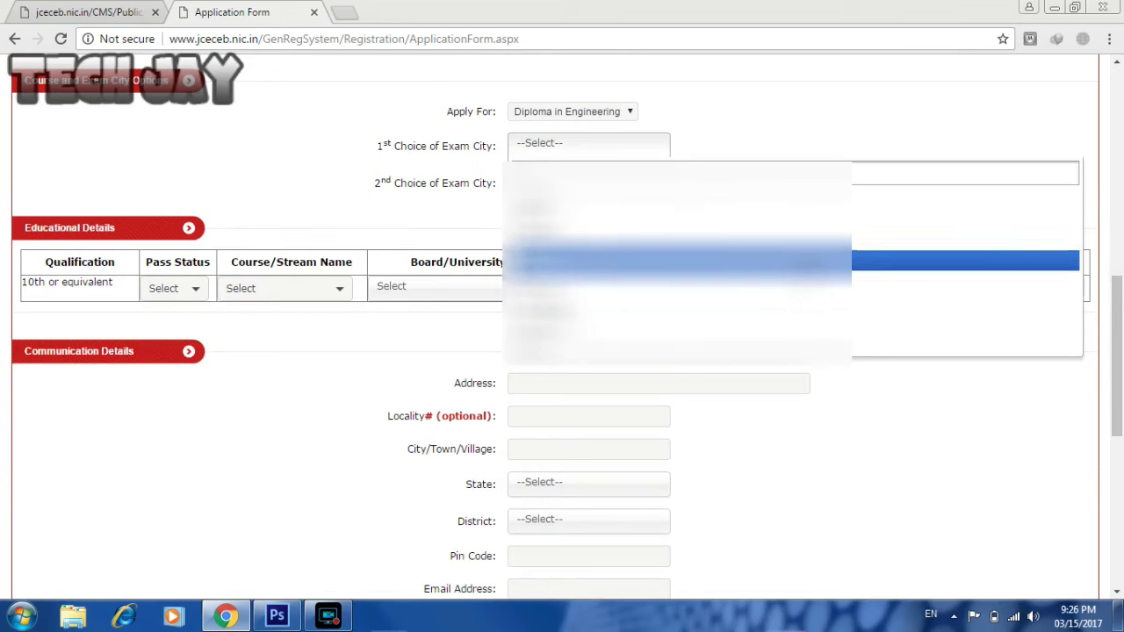
pyautogui.click(795, 260)
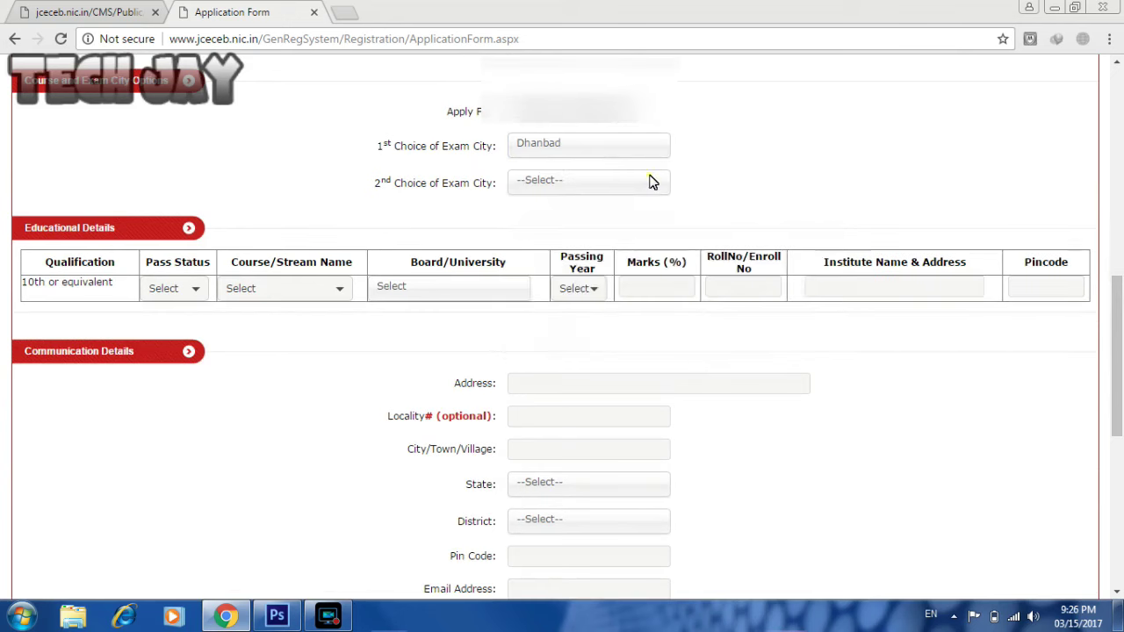
pyautogui.click(647, 181)
pyautogui.click(637, 255)
# - Mark the 10th qualification's pass status as Passed
pyautogui.click(762, 181)
pyautogui.click(180, 290)
pyautogui.click(183, 338)
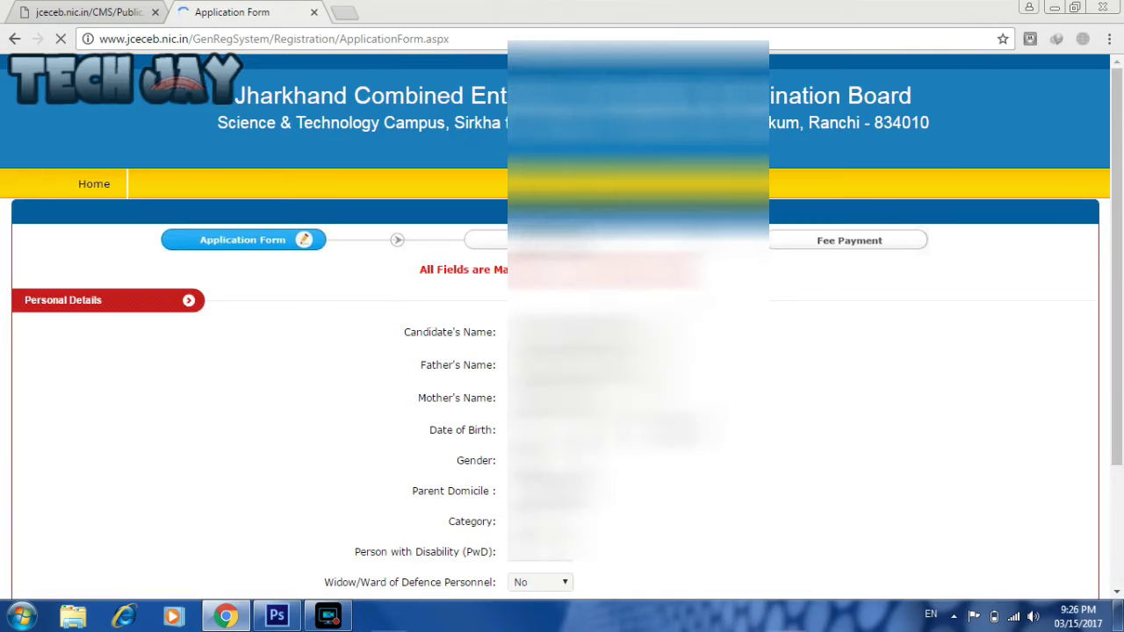
pyautogui.scroll(-8, 335, 272)
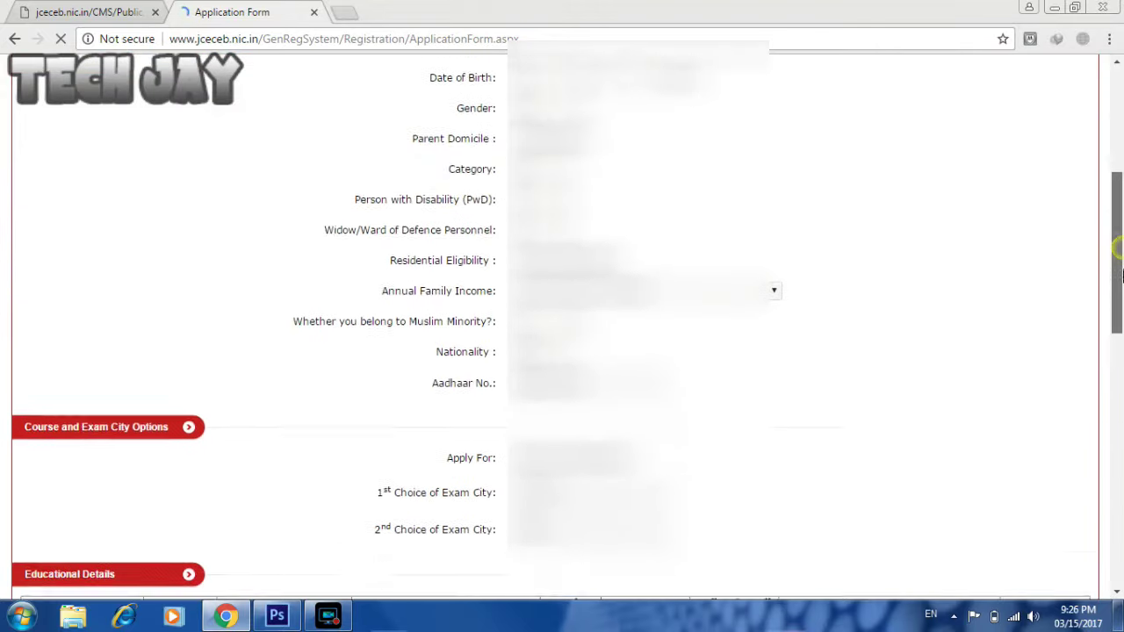
# - Set the 10th row to stream 10th, board JHARKHAND ACADEMIC COUNCIL, passing year 2015
pyautogui.click(335, 272)
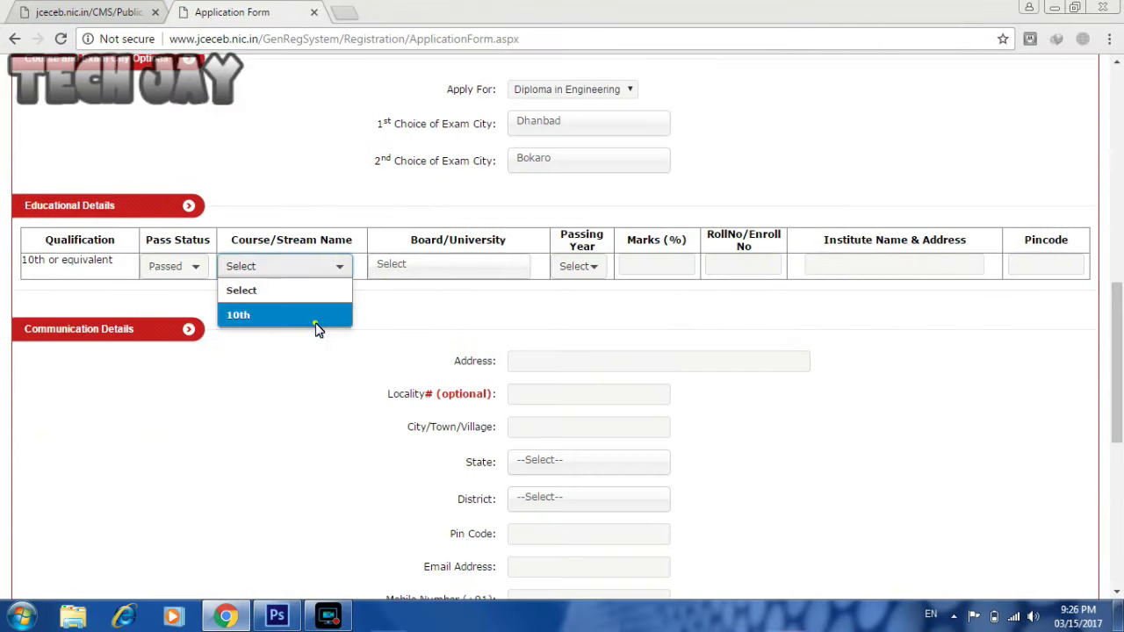
pyautogui.click(315, 318)
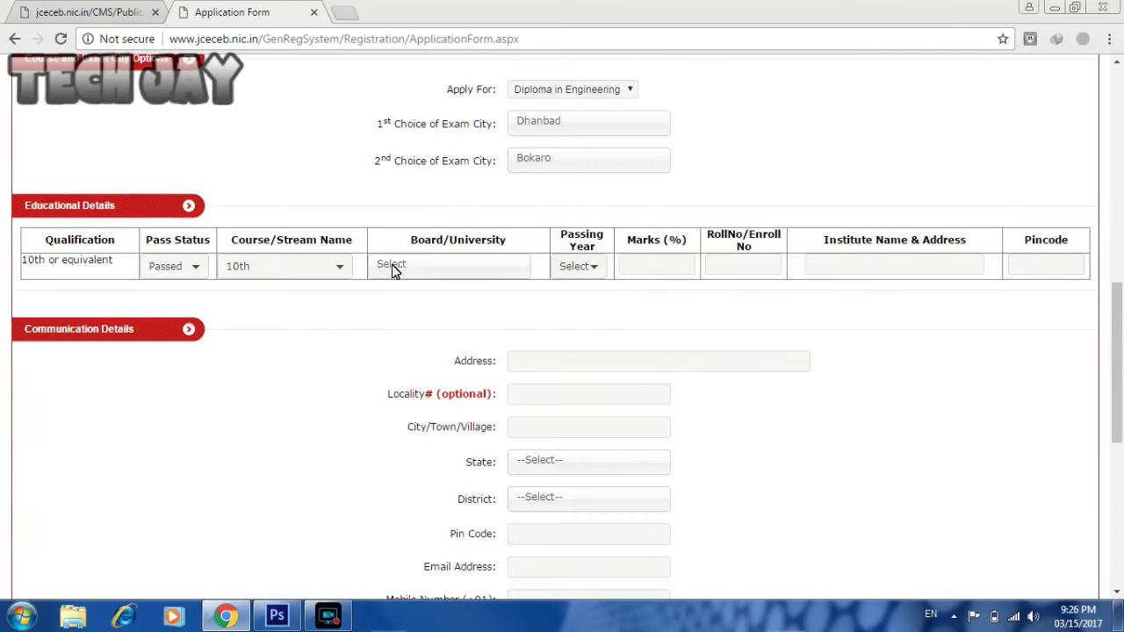
pyautogui.click(394, 268)
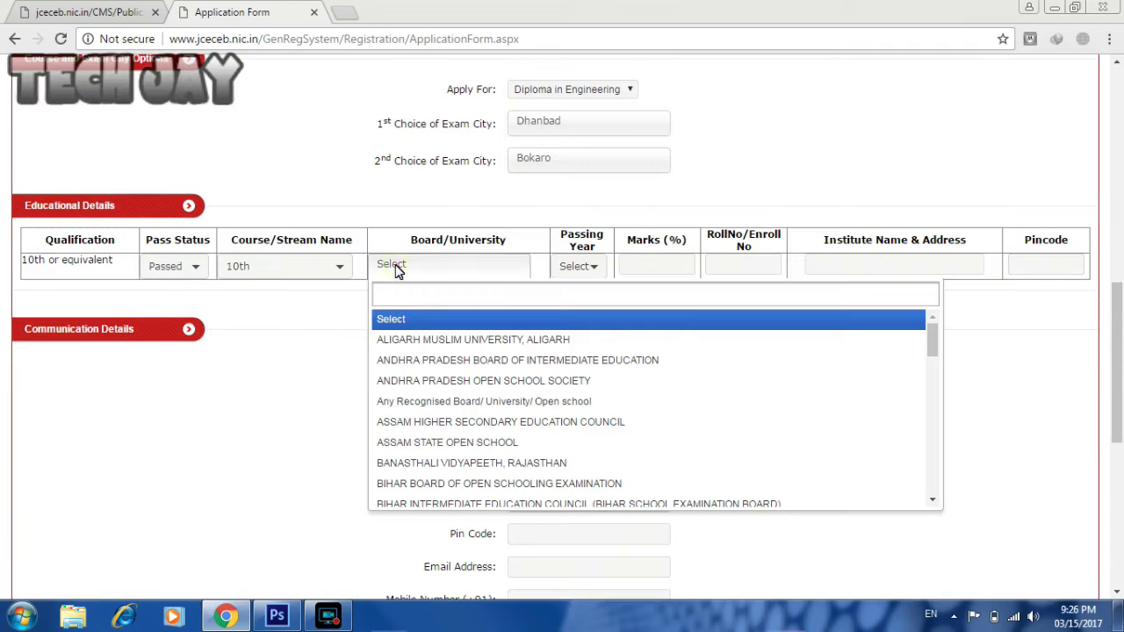
pyautogui.moveTo(941, 347); pyautogui.dragTo(941, 404)
pyautogui.click(636, 432)
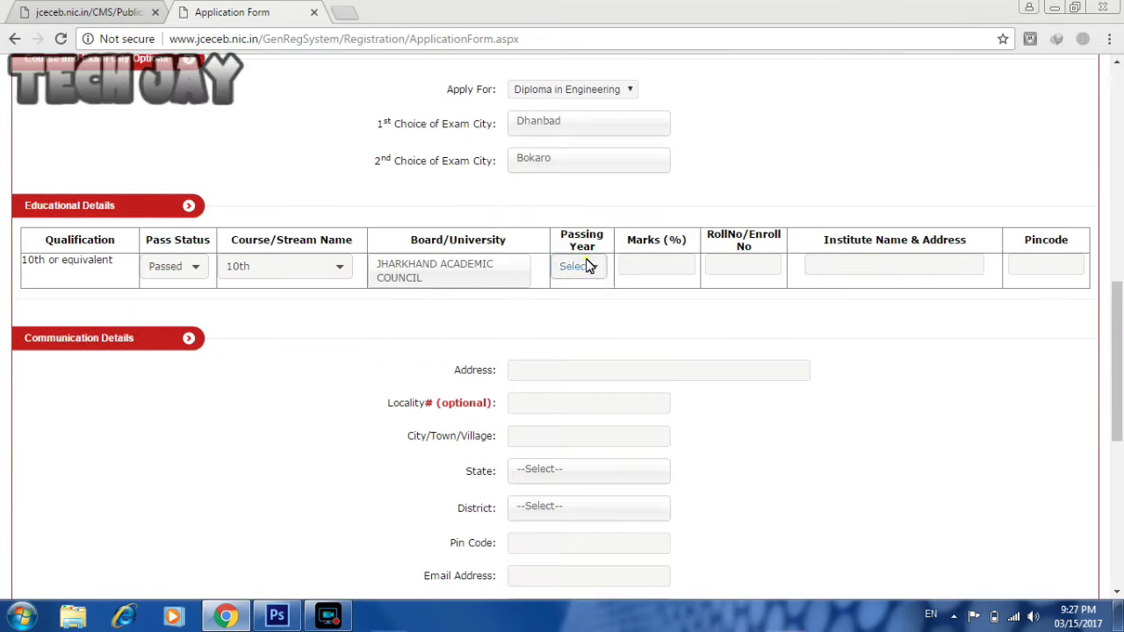
pyautogui.click(586, 266)
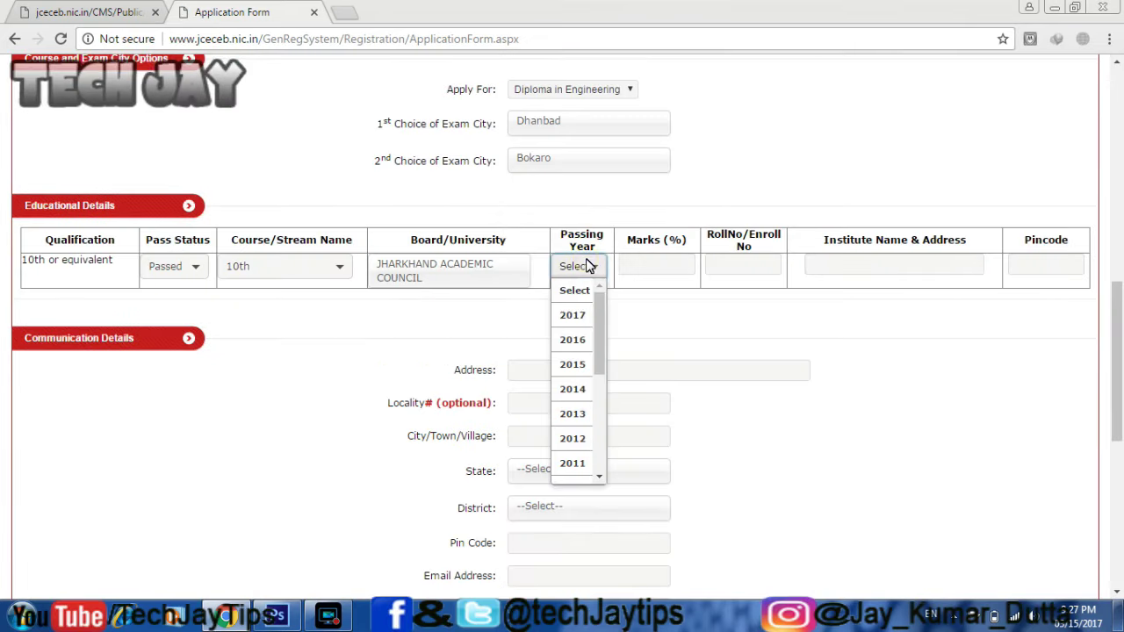
pyautogui.click(576, 365)
# - Enter 40.2 marks, the roll number, institute 'UPGRADED HIGH SCHOOL TUNDU BAGHMAR', its pincode and the address
pyautogui.click(659, 275)
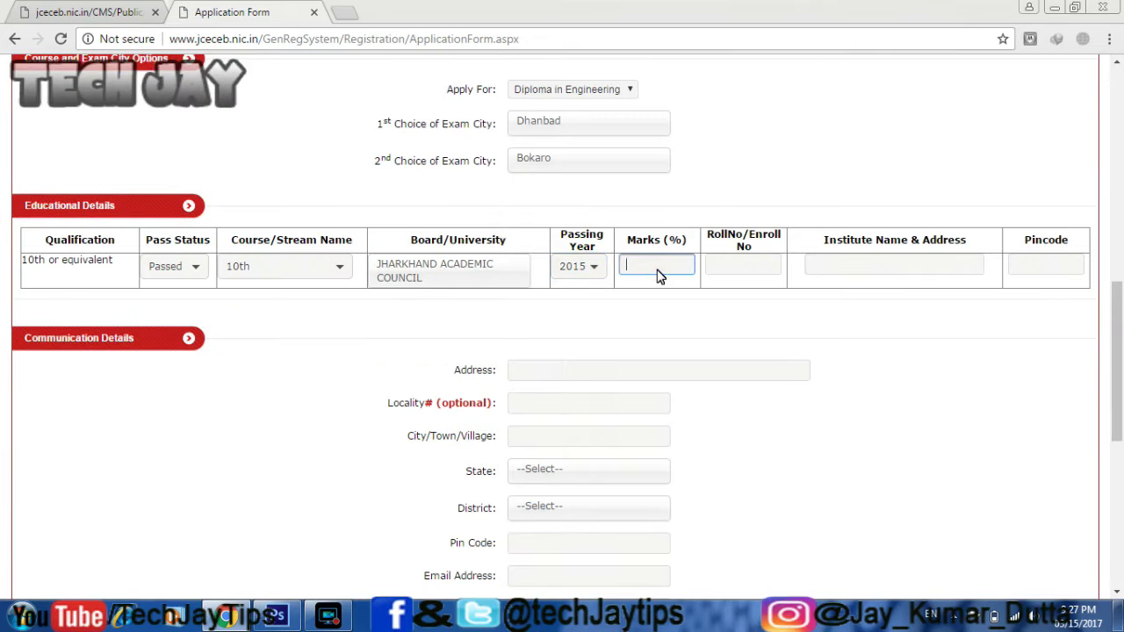
pyautogui.click(731, 271)
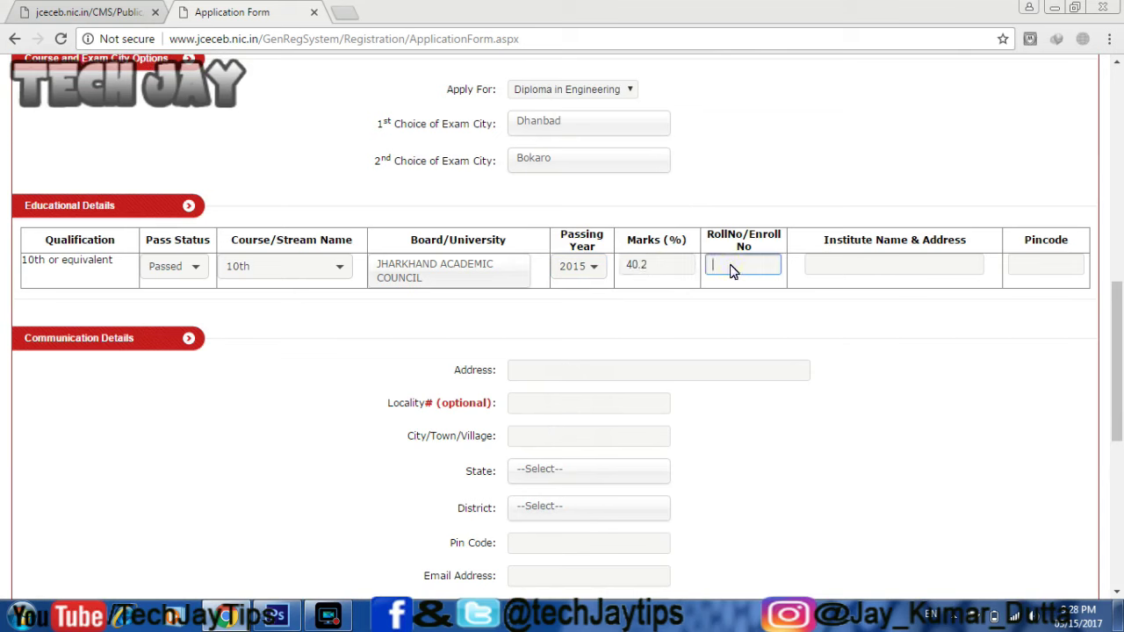
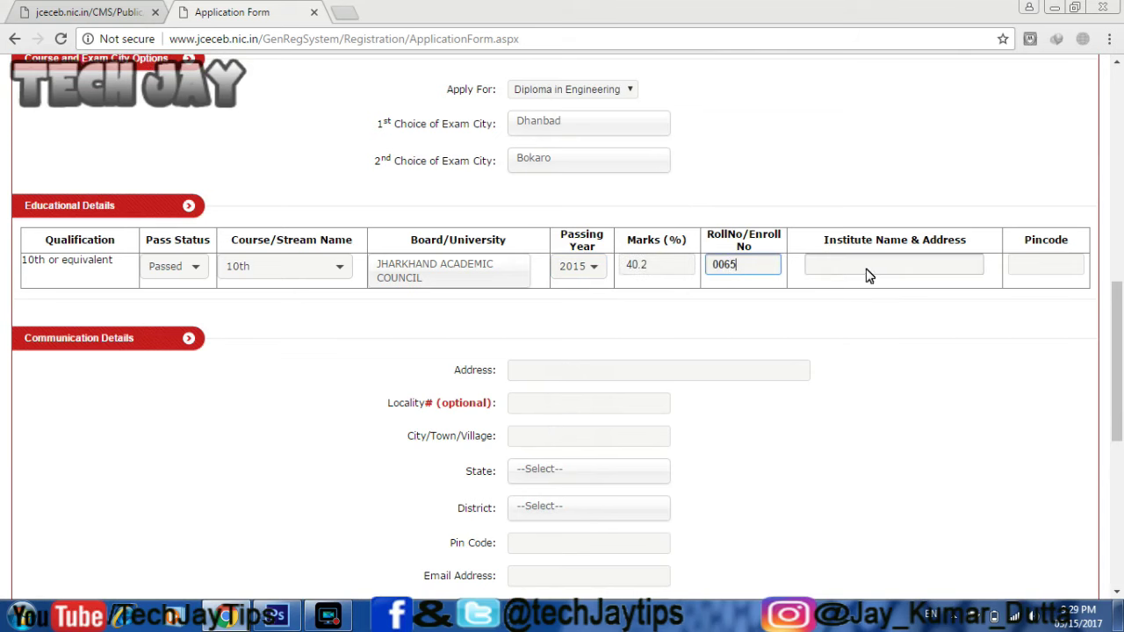
pyautogui.click(866, 276)
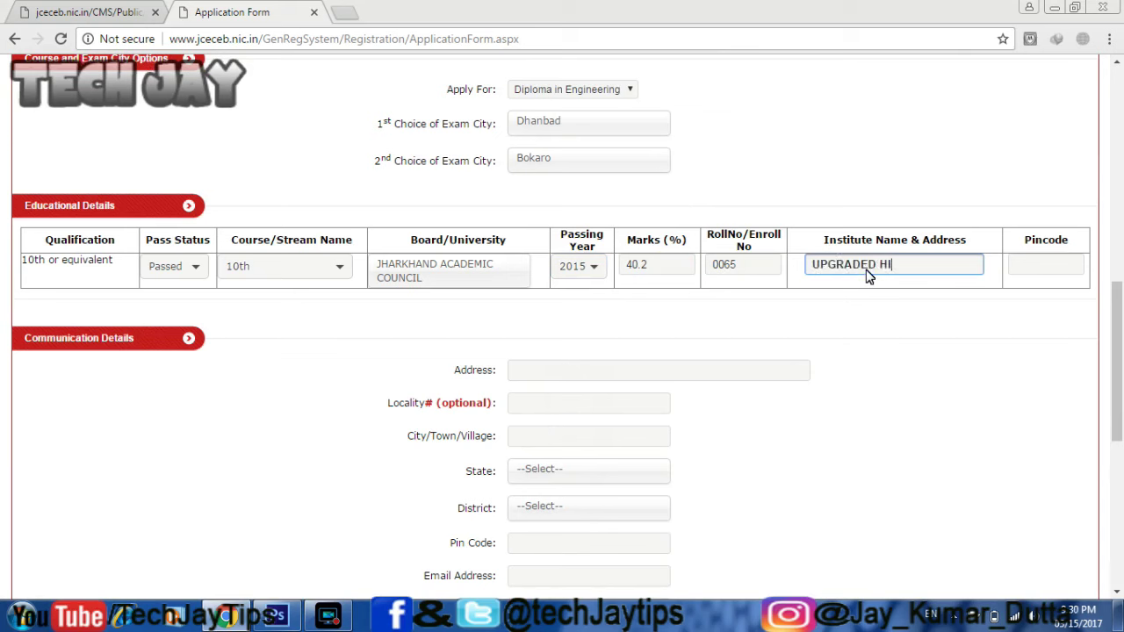
pyautogui.write('UPGRADED HIGH SCHOOL TUNDU BAGHMAR')
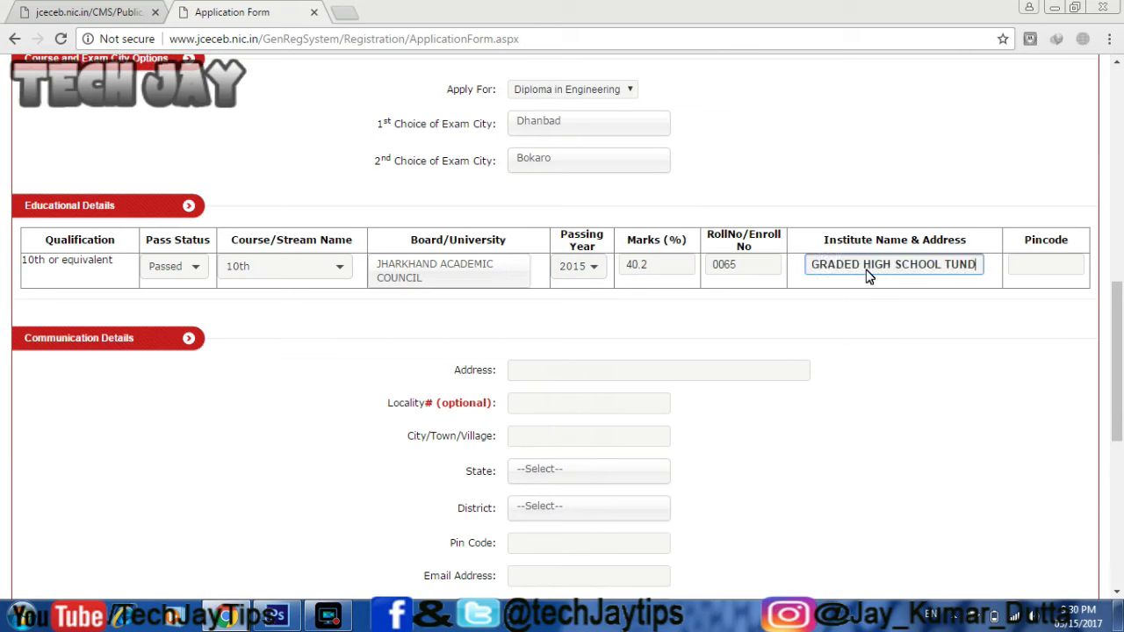
pyautogui.click(1049, 272)
pyautogui.write('828128')
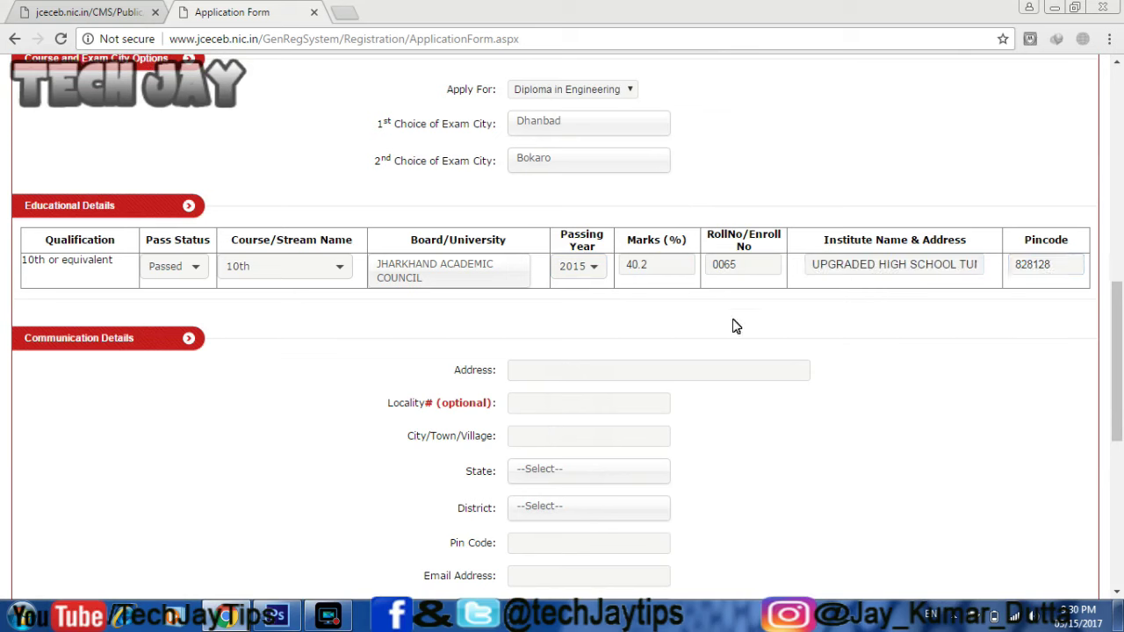
pyautogui.click(635, 377)
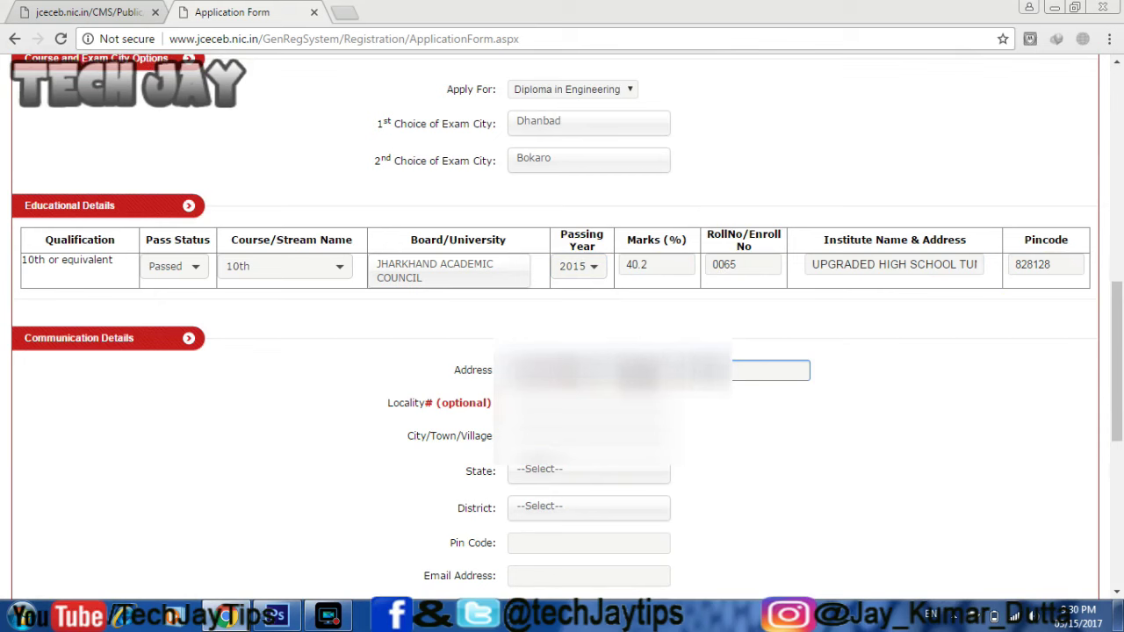
pyautogui.press('Tab')
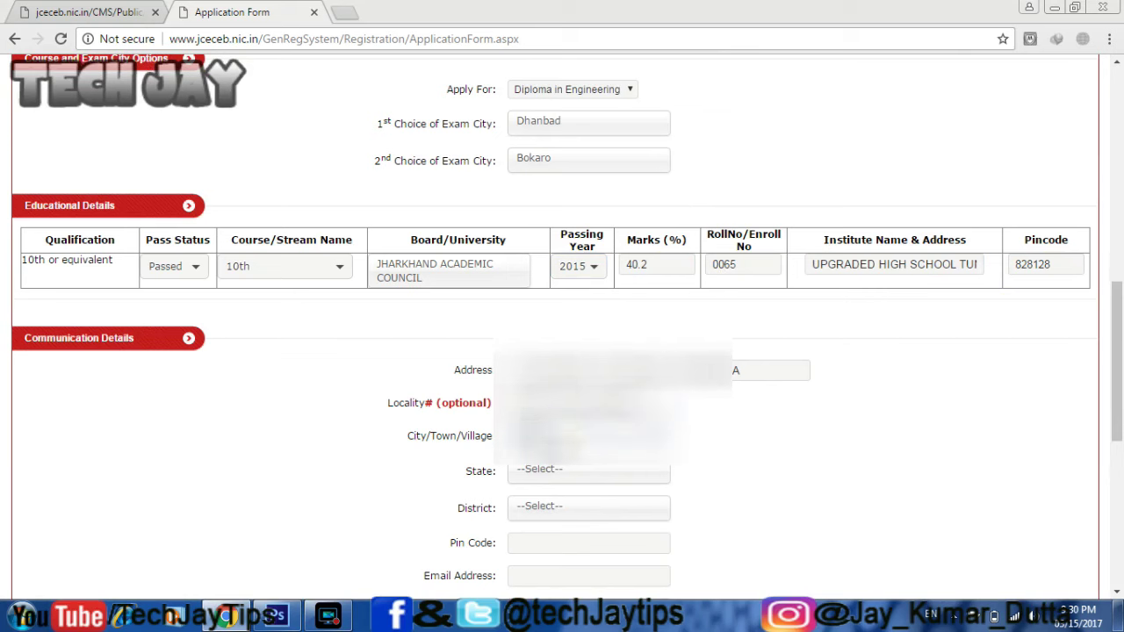
# - Set the state to JHARKHAND and the district to DHANBAD
pyautogui.click(552, 474)
pyautogui.write('jh')
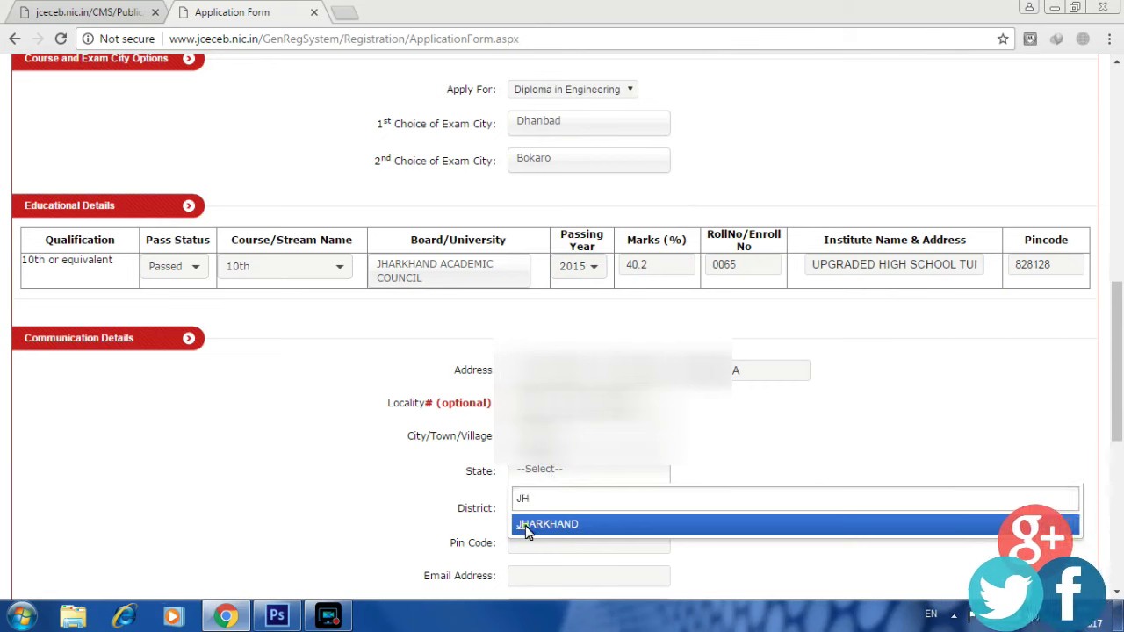
pyautogui.click(525, 525)
pyautogui.scroll(-3, 542, 515)
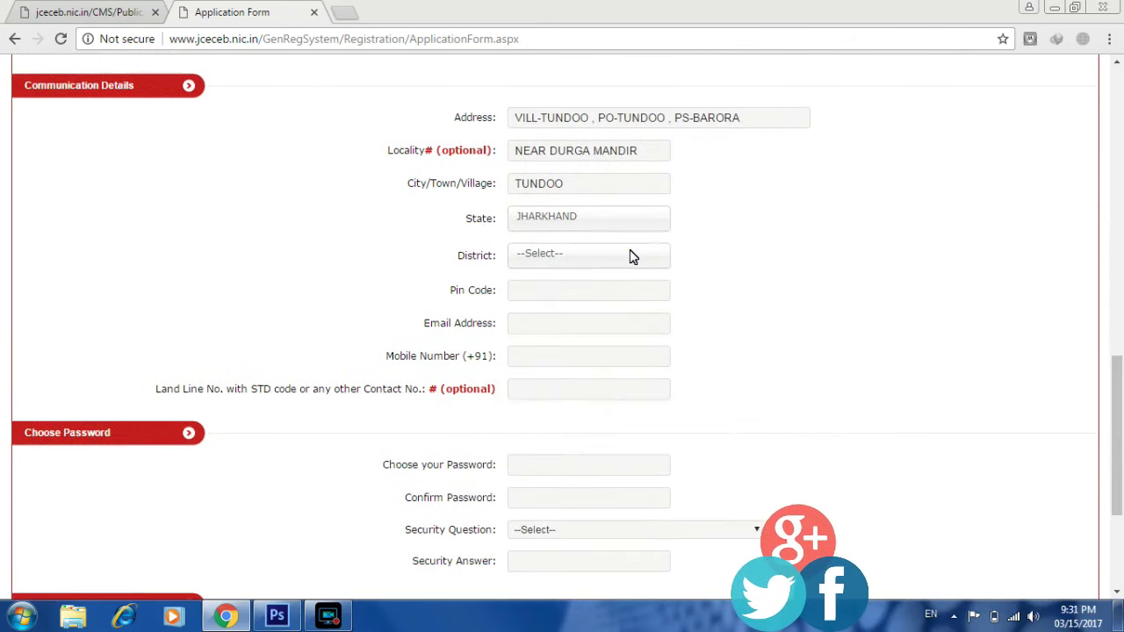
pyautogui.scroll(3, 1120, 432)
pyautogui.scroll(-4, 737, 254)
pyautogui.click(612, 130)
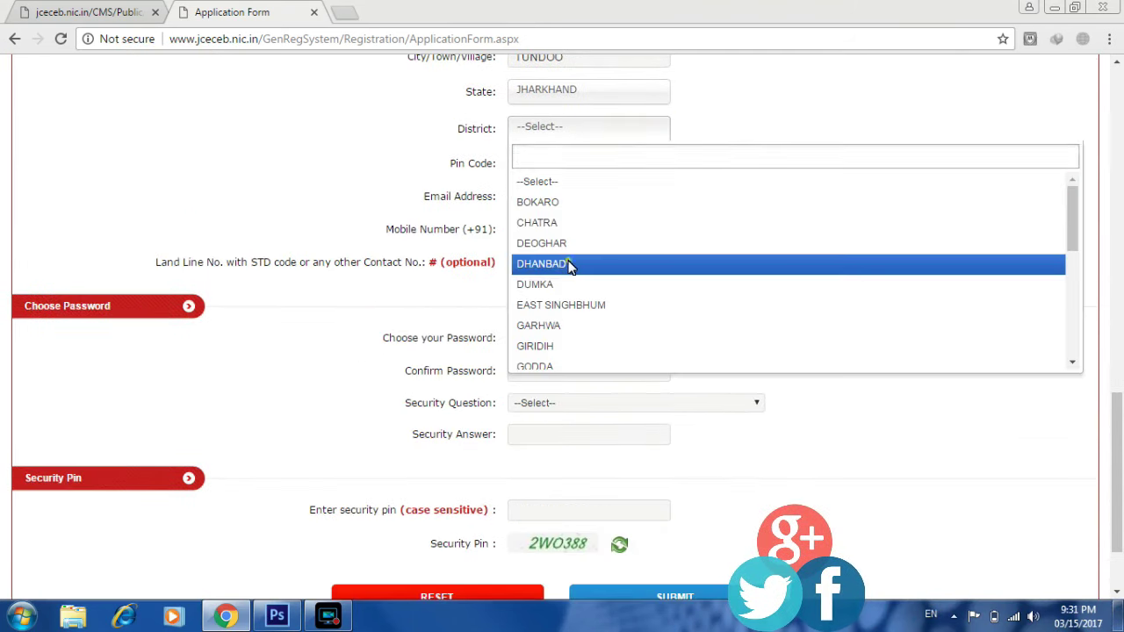
pyautogui.click(571, 261)
# - Fill in the pin code, e-mail address and mobile number
pyautogui.click(616, 174)
pyautogui.click(598, 200)
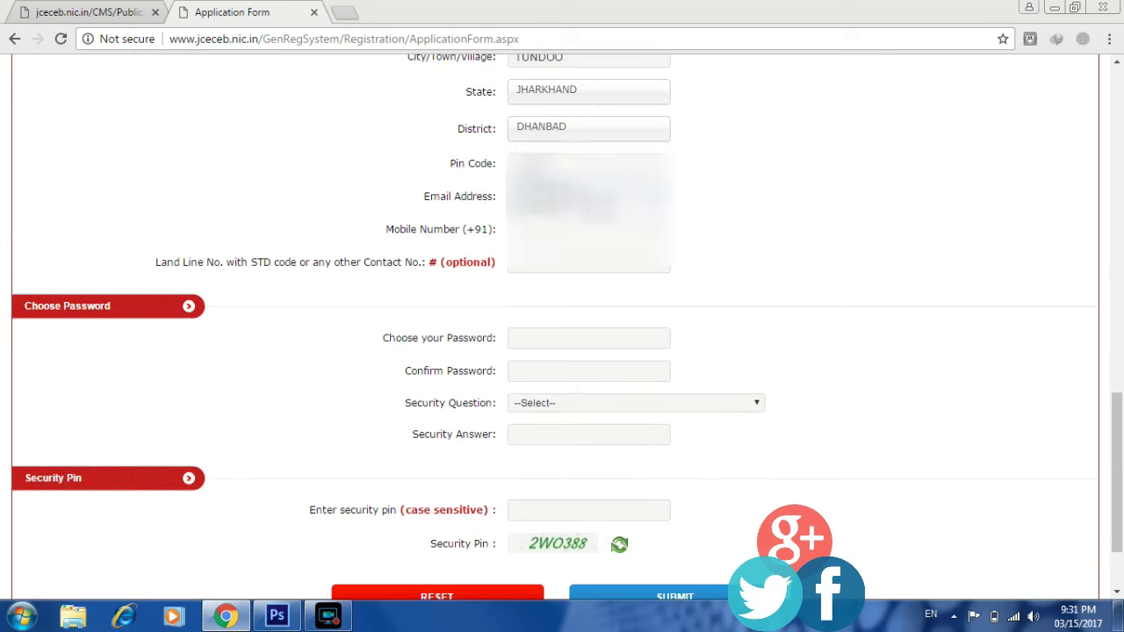
pyautogui.click(597, 231)
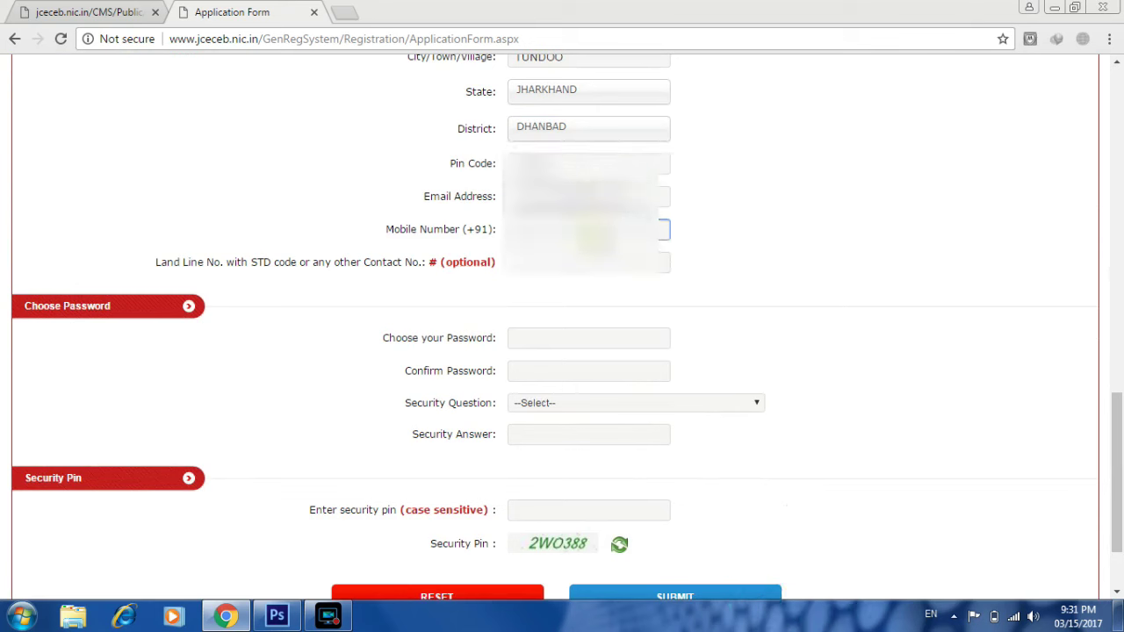
pyautogui.click(580, 343)
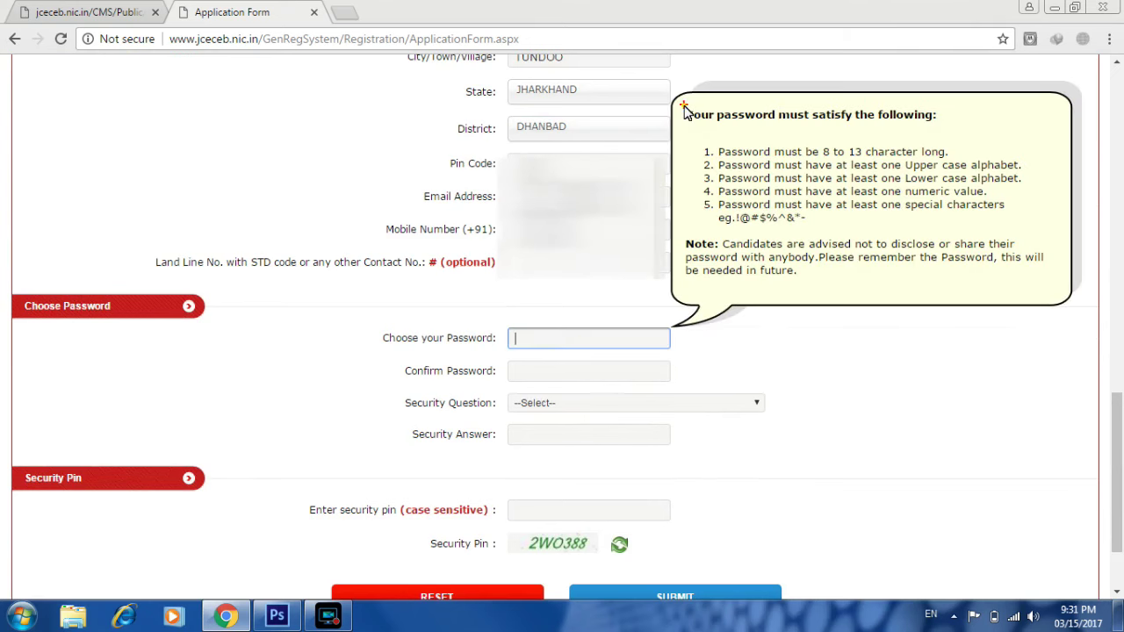
# - Enter and confirm the account password
pyautogui.moveTo(684, 107); pyautogui.dragTo(942, 125)
pyautogui.moveTo(701, 149); pyautogui.dragTo(715, 230)
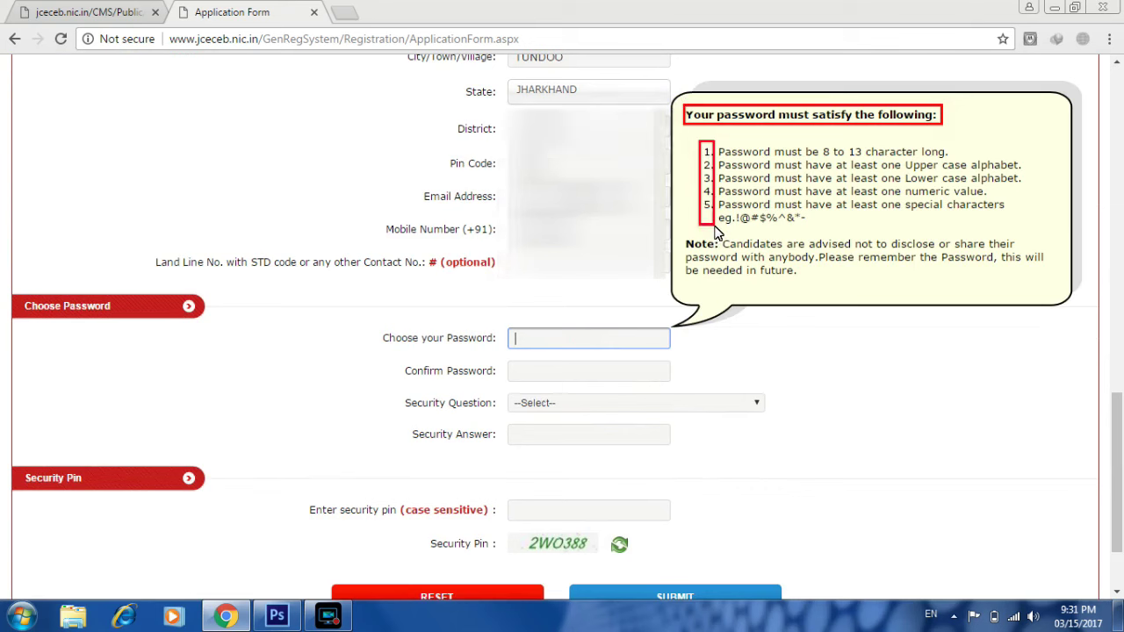
pyautogui.moveTo(771, 155)
pyautogui.mouseDown()
pyautogui.moveTo(931, 162)
pyautogui.moveTo(975, 182)
pyautogui.moveTo(969, 171)
pyautogui.mouseUp()
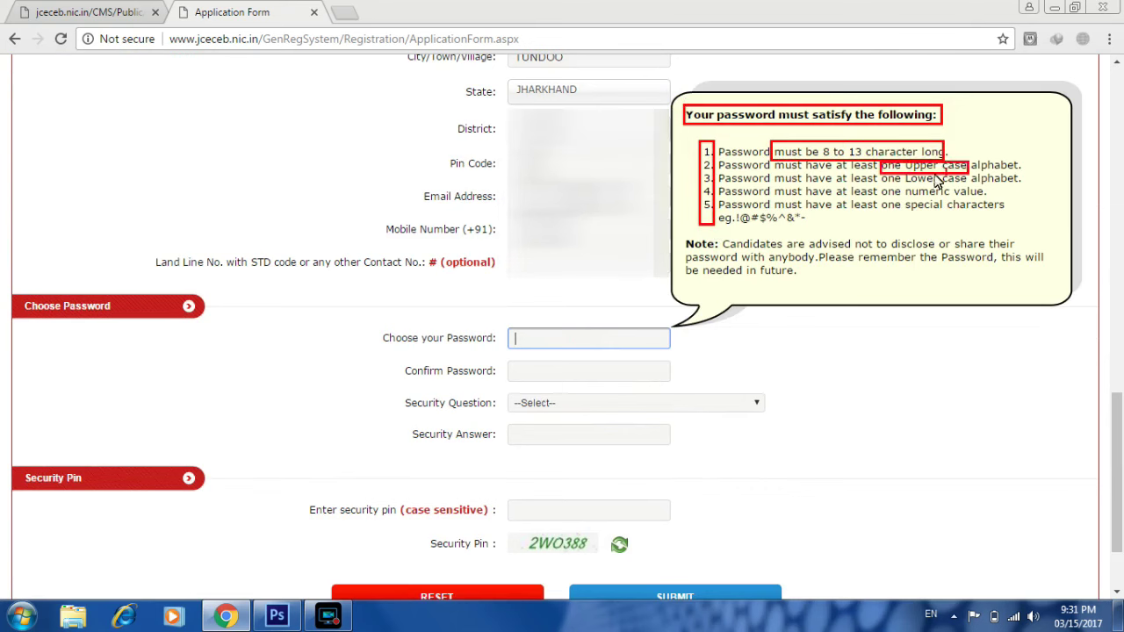
pyautogui.moveTo(880, 172); pyautogui.dragTo(995, 197)
pyautogui.moveTo(880, 195)
pyautogui.mouseDown()
pyautogui.moveTo(888, 209)
pyautogui.moveTo(1030, 218)
pyautogui.mouseUp()
pyautogui.moveTo(806, 228); pyautogui.dragTo(815, 237)
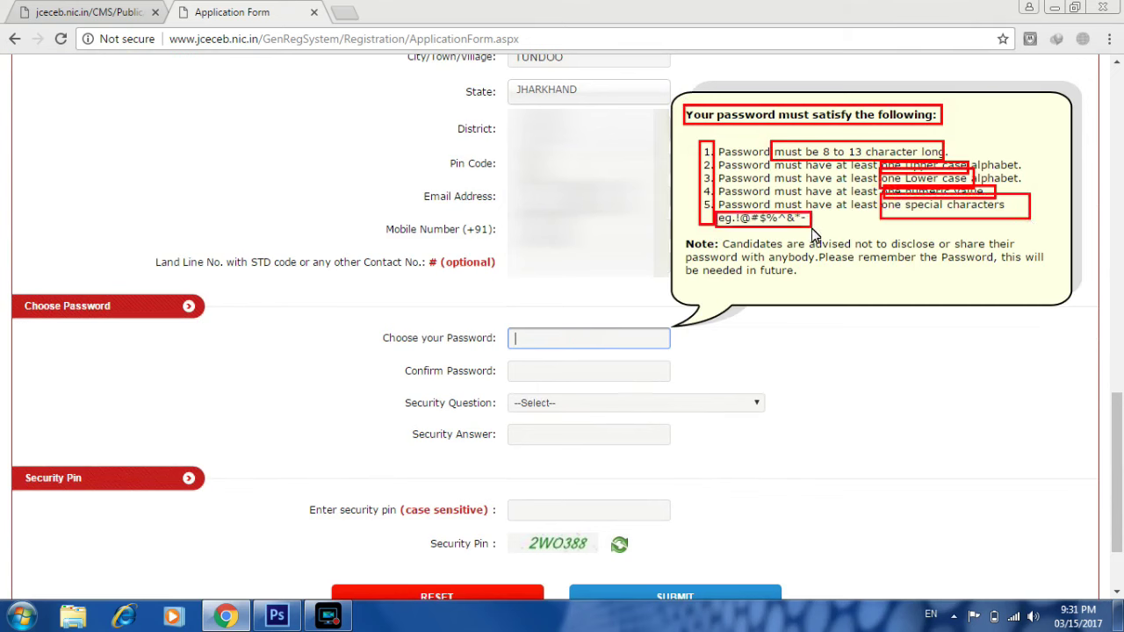
pyautogui.press('Escape')
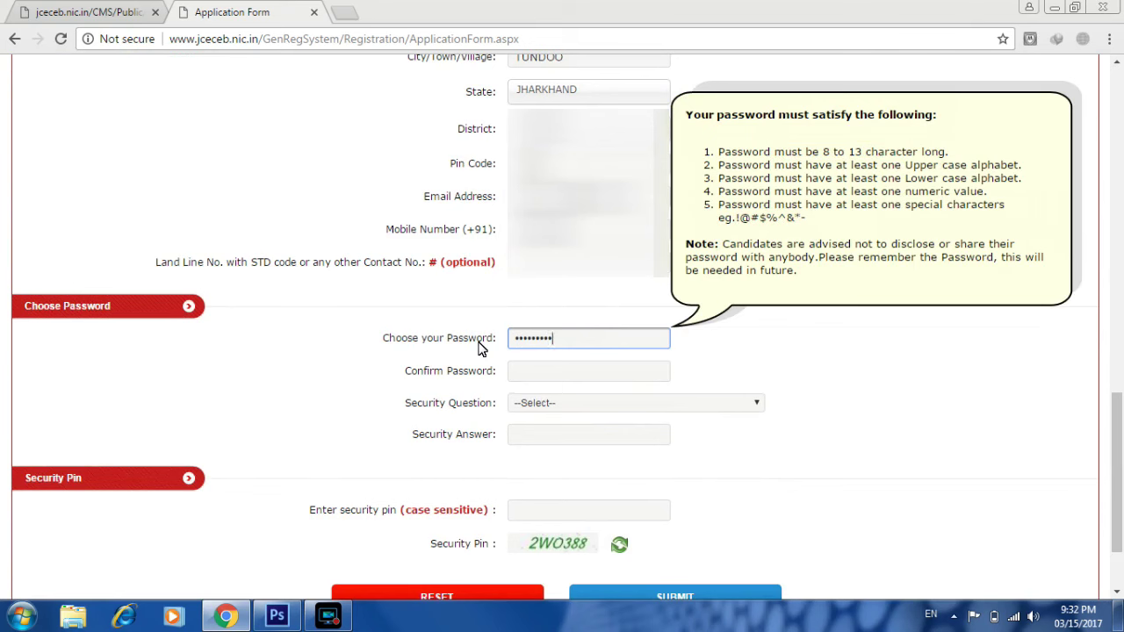
pyautogui.click(516, 380)
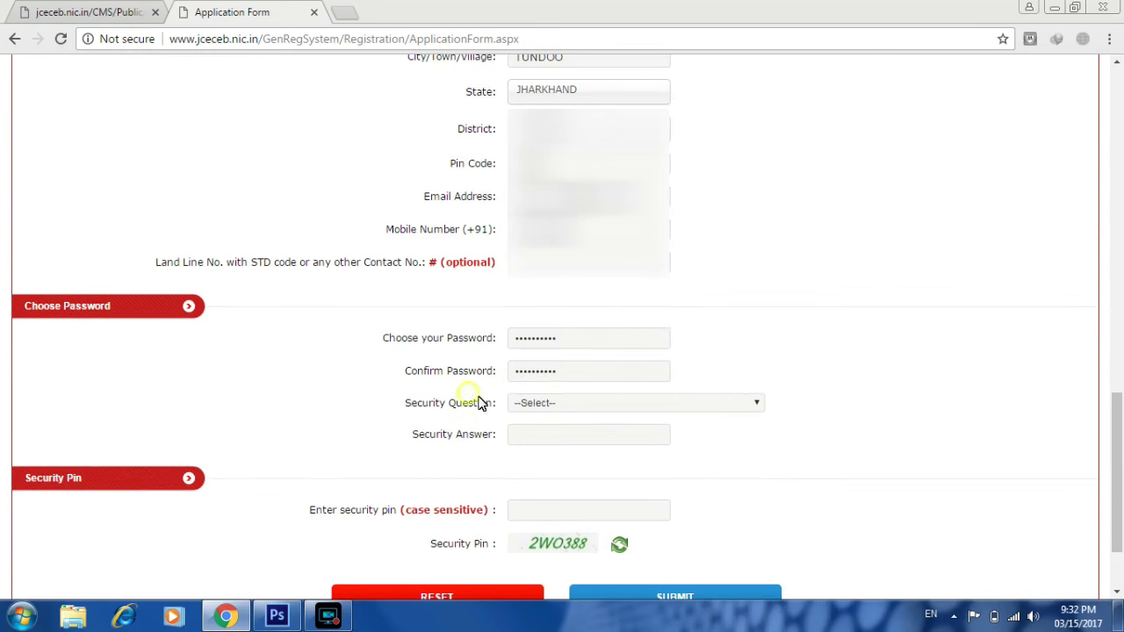
# - Choose the 'Which is your favourite book ?' security question, answer it, and enter the security pin
pyautogui.click(528, 404)
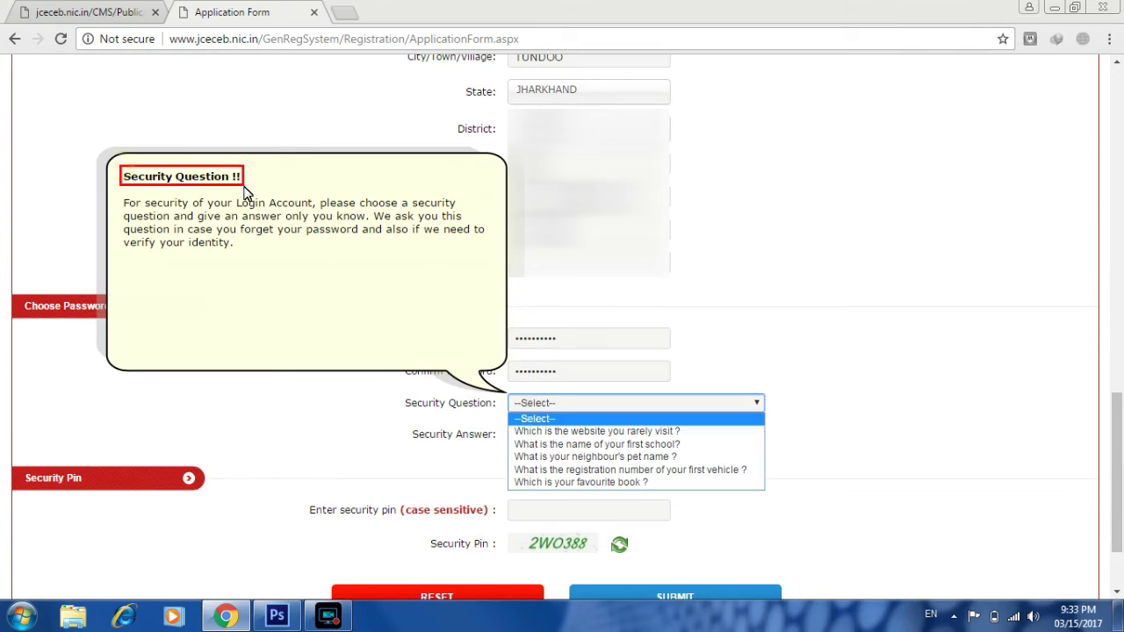
pyautogui.click(531, 418)
pyautogui.click(581, 403)
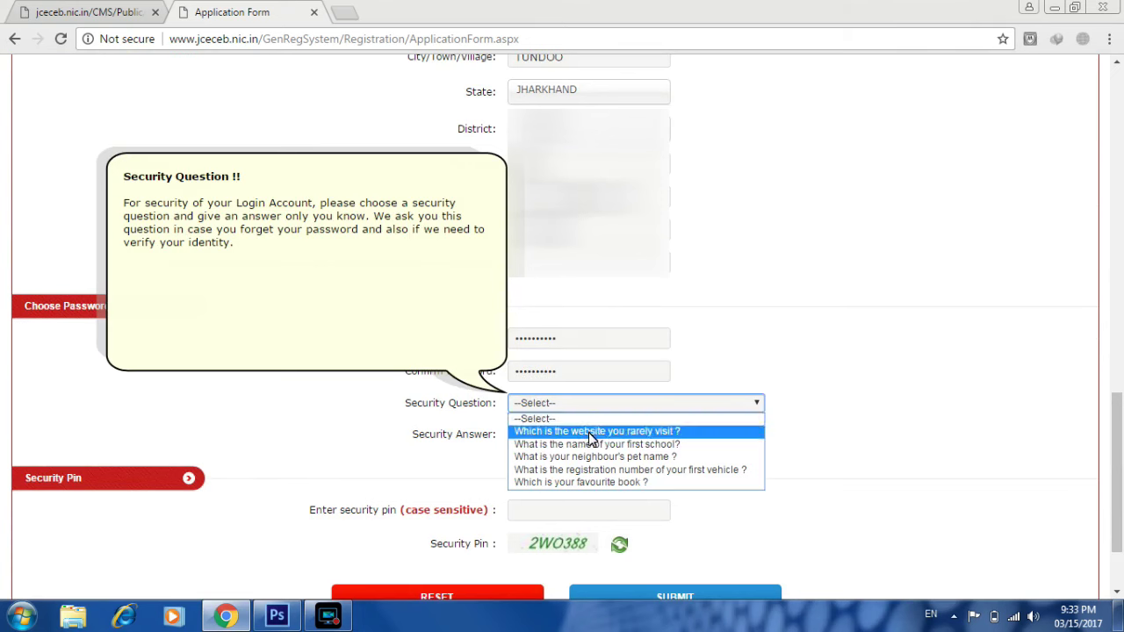
pyautogui.click(615, 482)
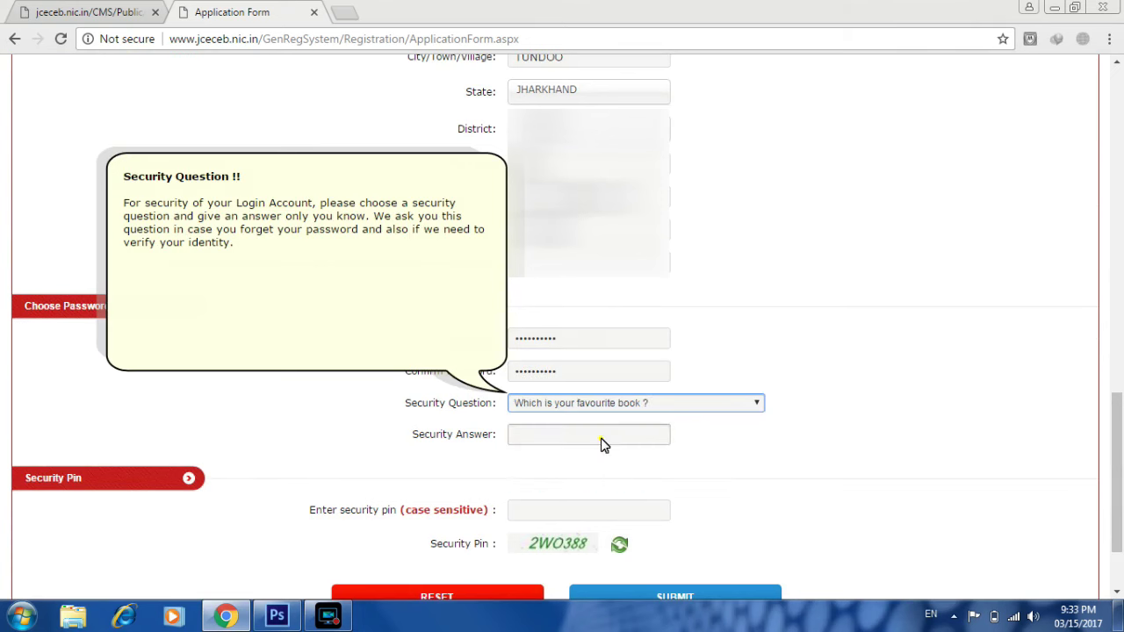
pyautogui.click(602, 439)
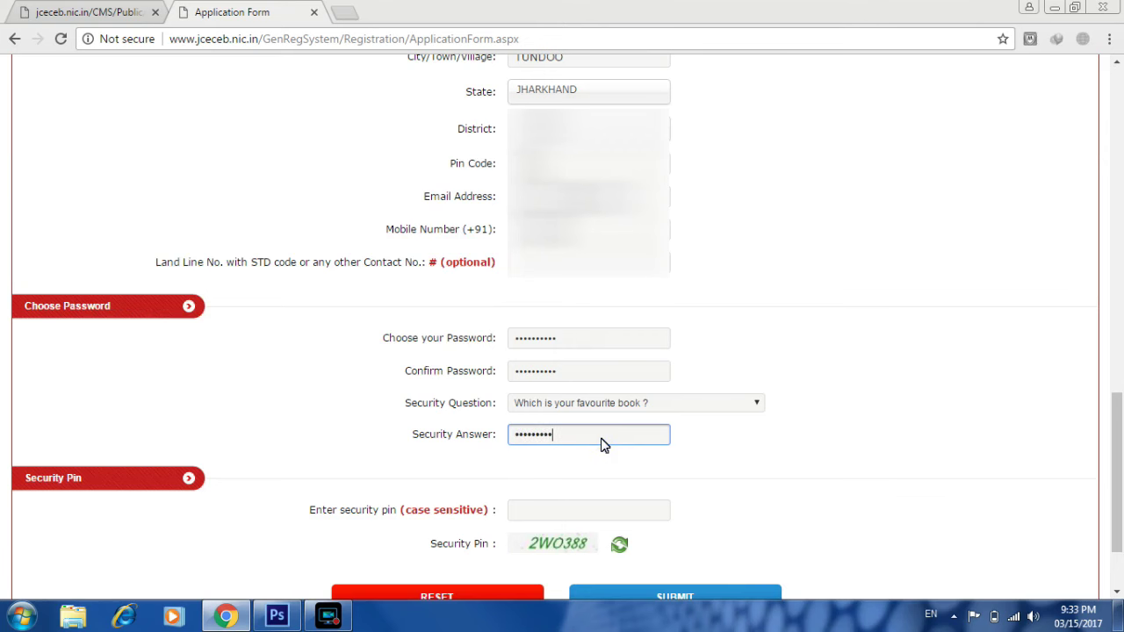
pyautogui.click(579, 511)
pyautogui.write('2W')
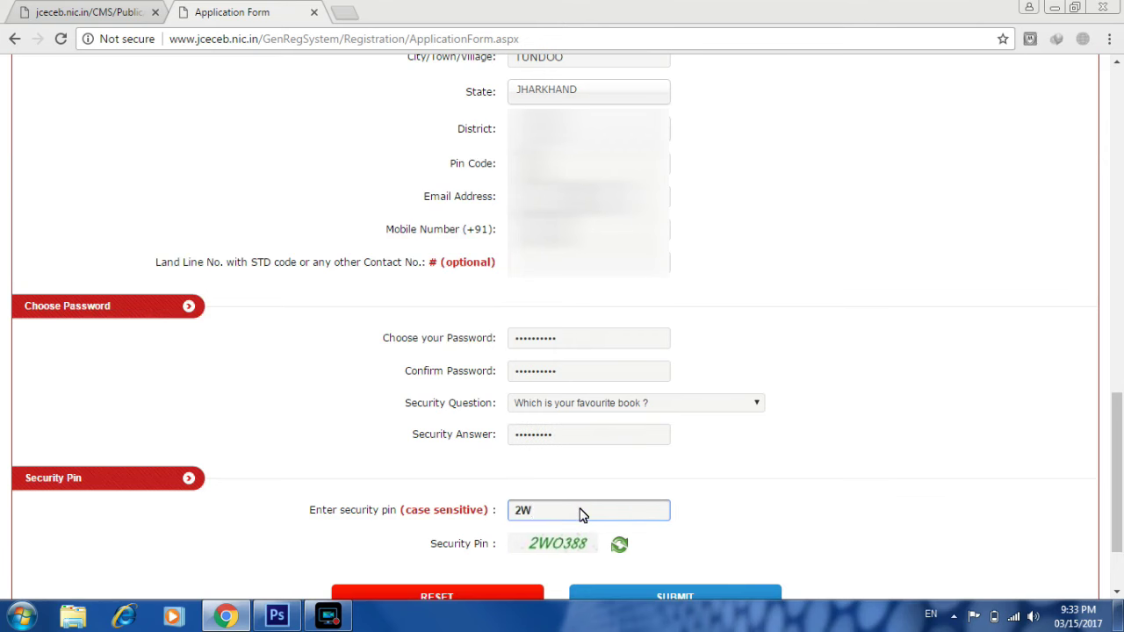
pyautogui.write('O388')
pyautogui.scroll(-2, 943, 469)
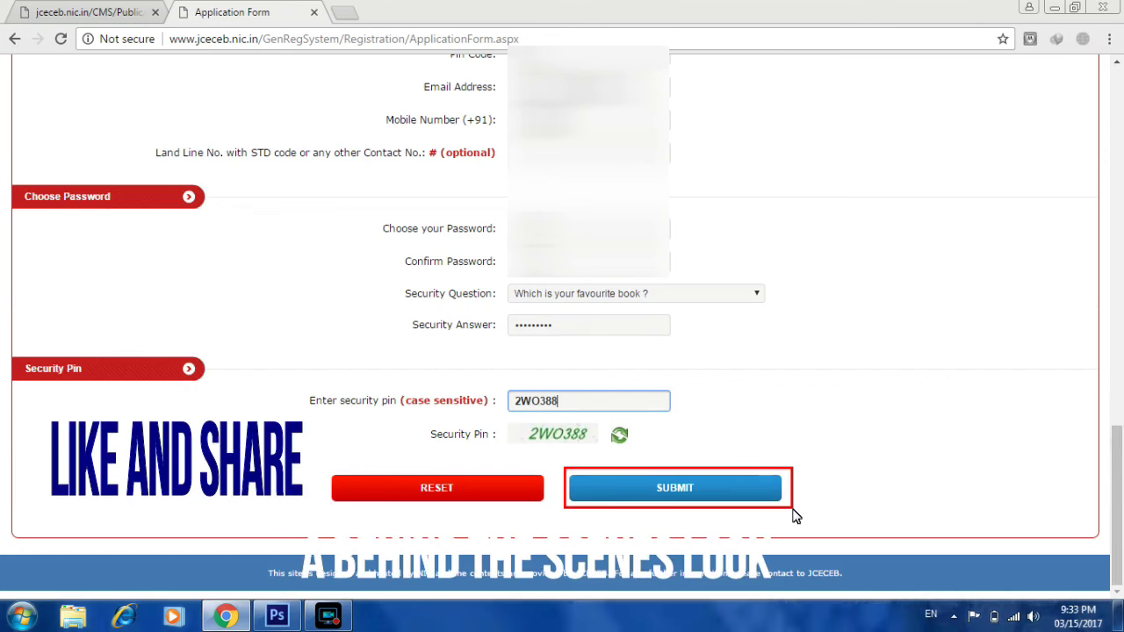
# - Submit the application form, declining Chrome's password save and dismissing the review reminder
pyautogui.click(720, 487)
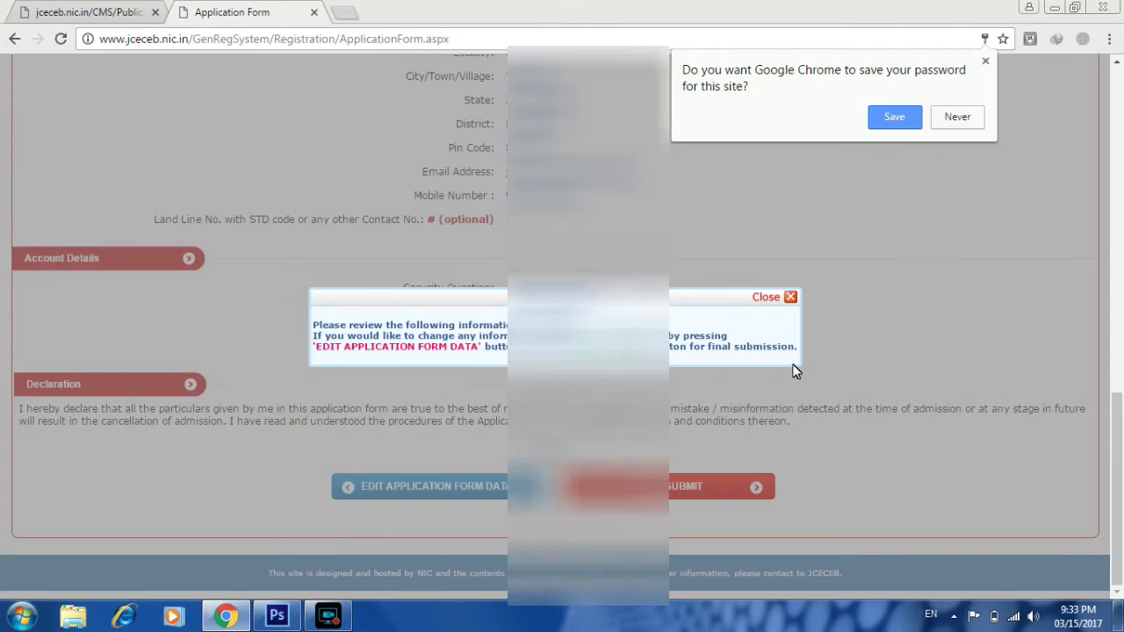
pyautogui.click(971, 117)
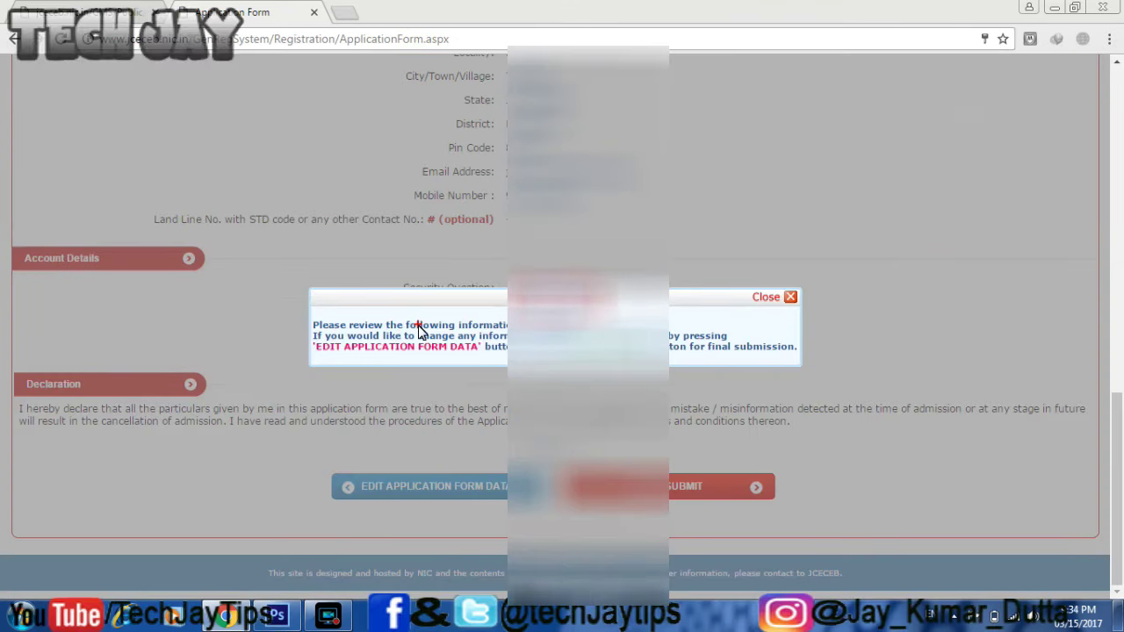
pyautogui.click(767, 298)
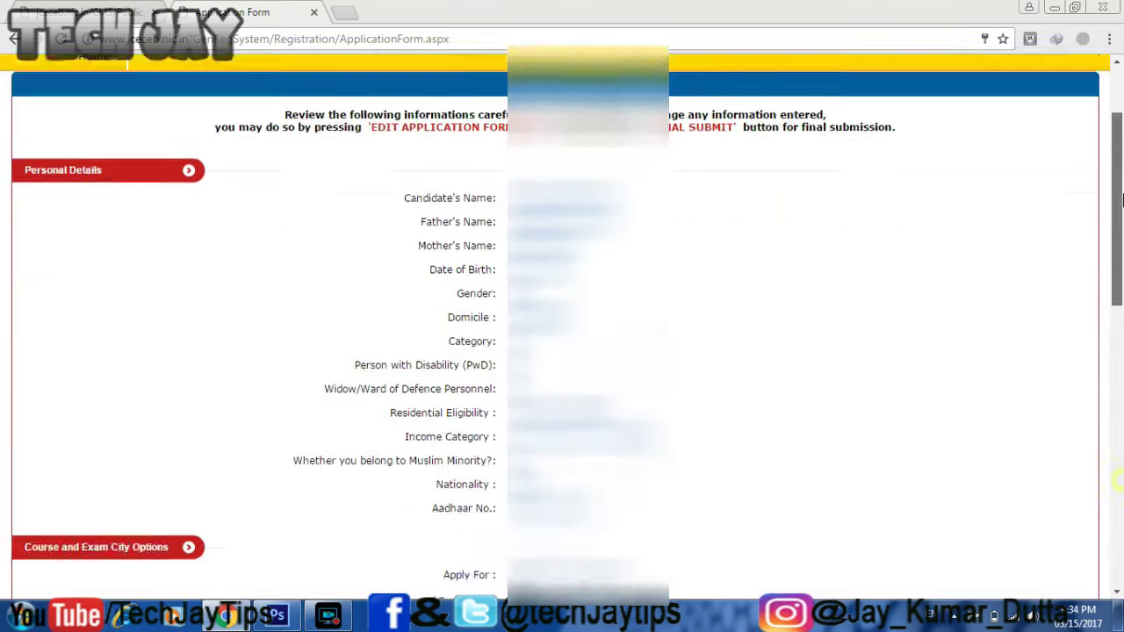
# - Scroll through the submitted details and tick I Agree on the declaration
pyautogui.moveTo(1121, 155); pyautogui.dragTo(1121, 217)
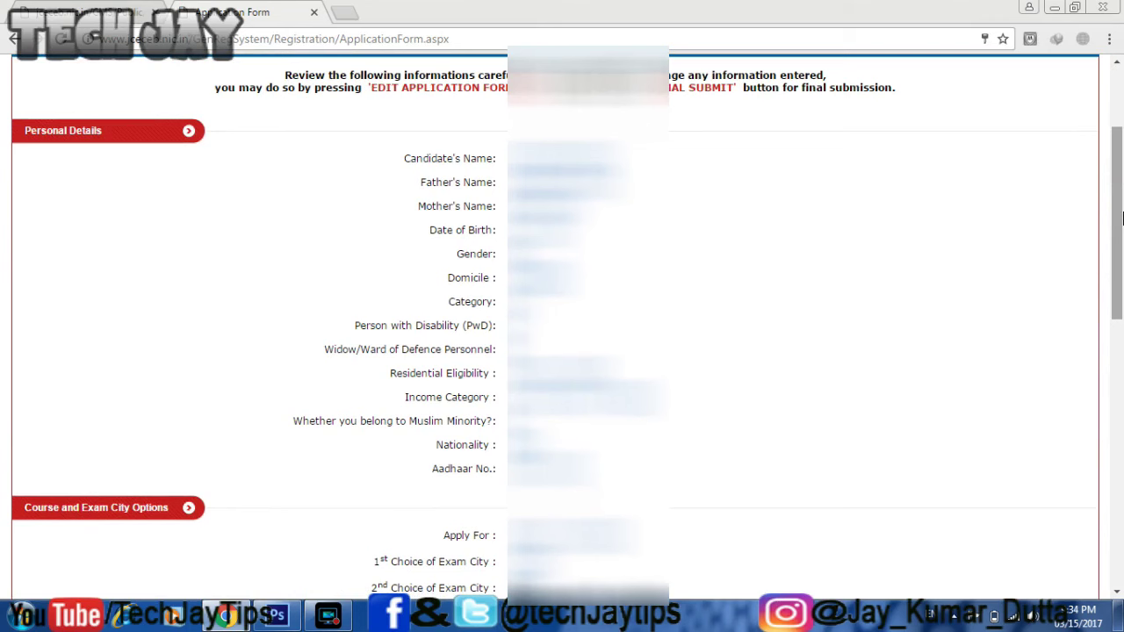
pyautogui.moveTo(1121, 202); pyautogui.dragTo(1122, 237)
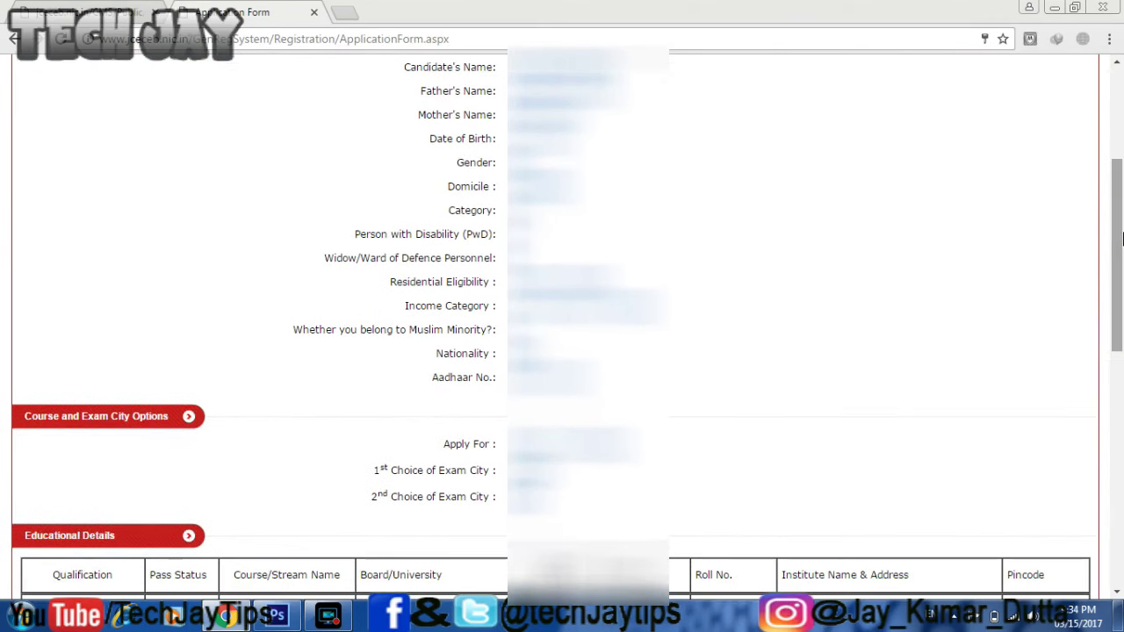
pyautogui.moveTo(1121, 238); pyautogui.dragTo(1122, 495)
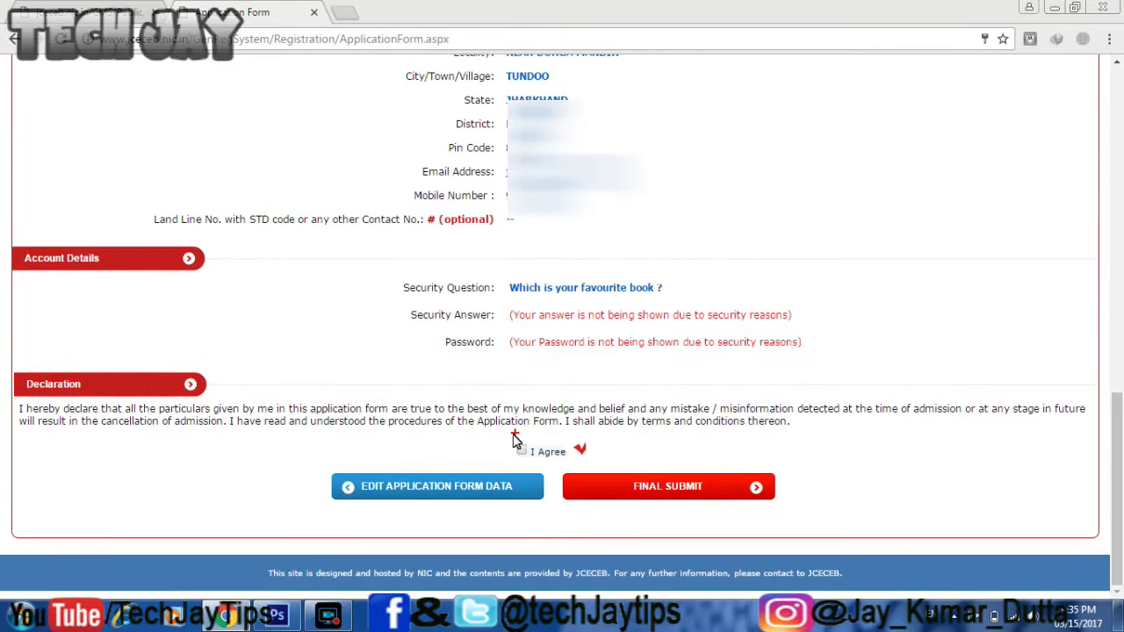
pyautogui.click(521, 450)
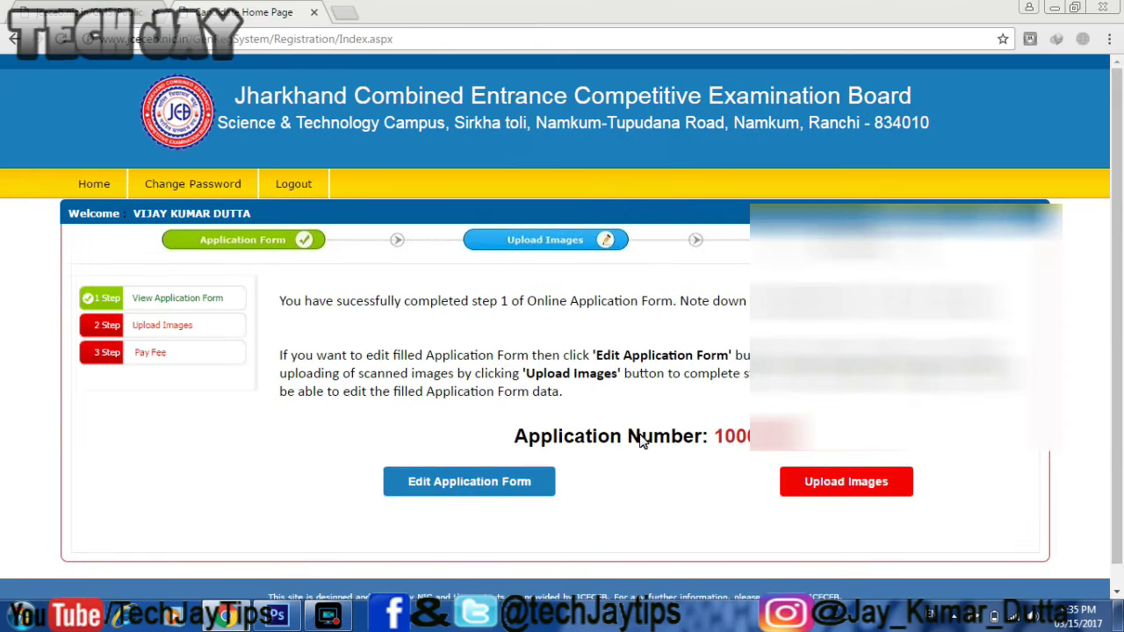
# - Go to the image upload step and attach the photograph file found by searching drive D
pyautogui.click(856, 480)
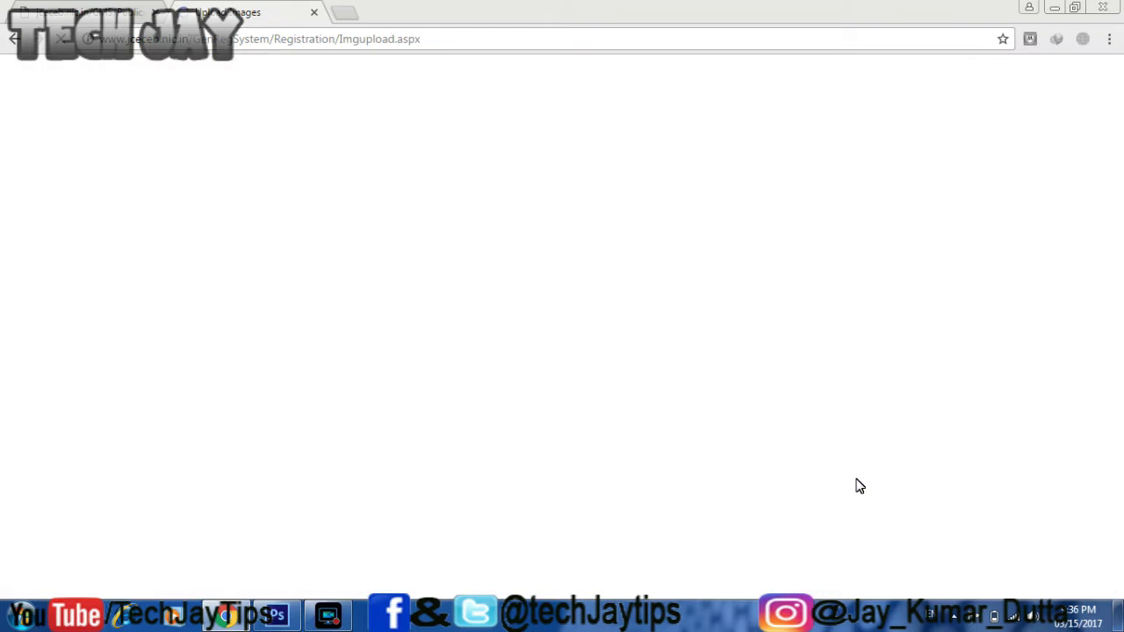
pyautogui.scroll(-2, 859, 487)
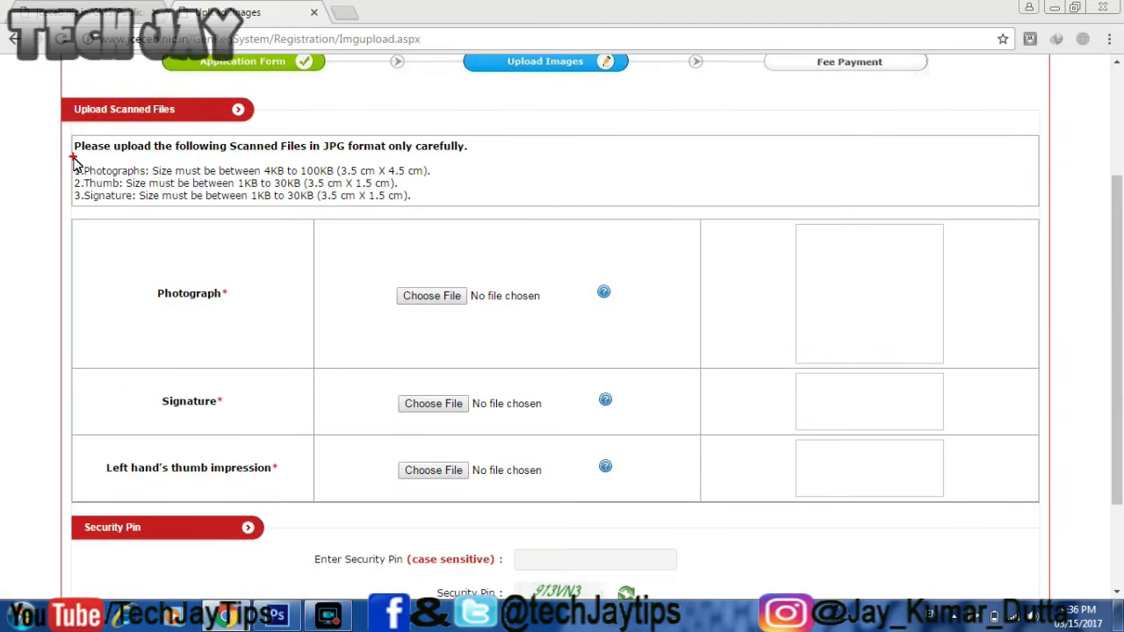
pyautogui.moveTo(72, 158); pyautogui.dragTo(422, 210)
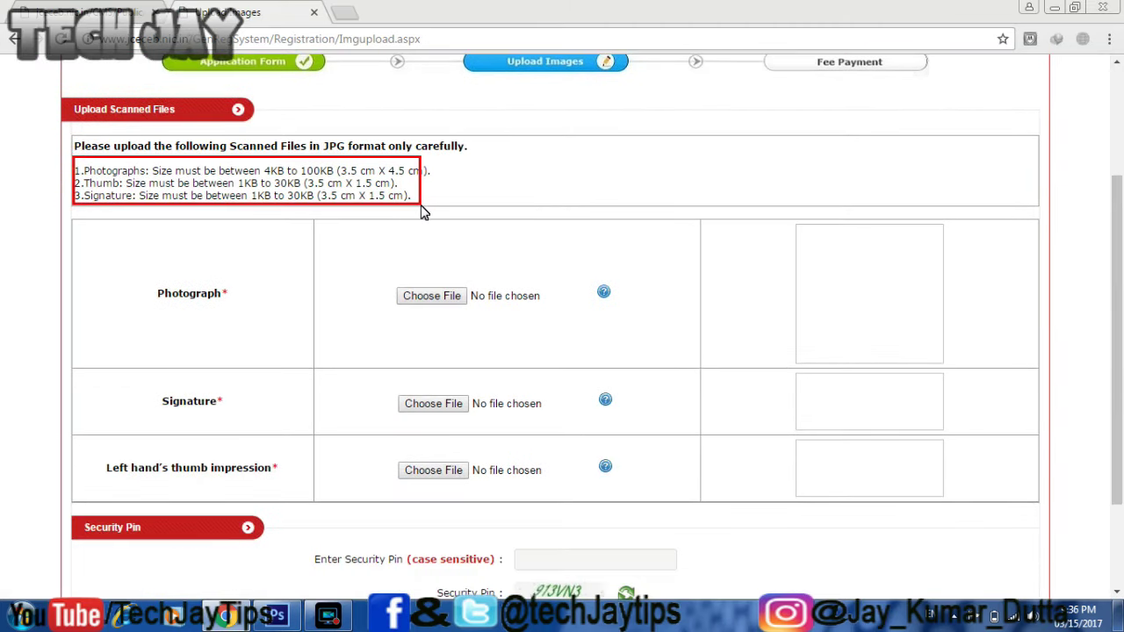
pyautogui.moveTo(604, 293)
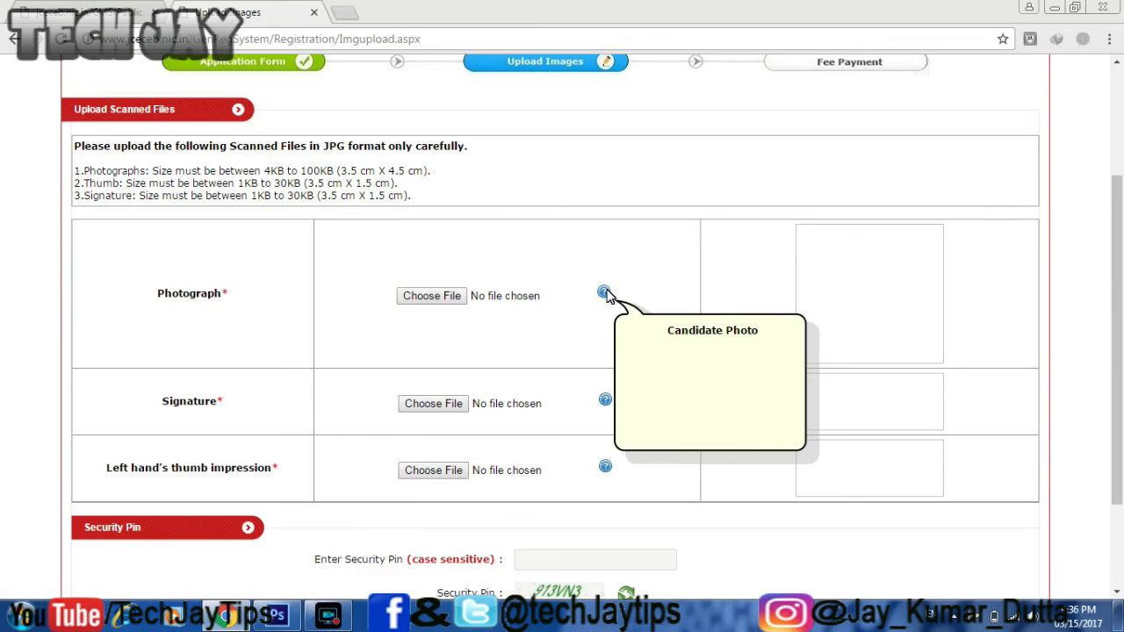
pyautogui.click(446, 299)
pyautogui.scroll(-3, 121, 176)
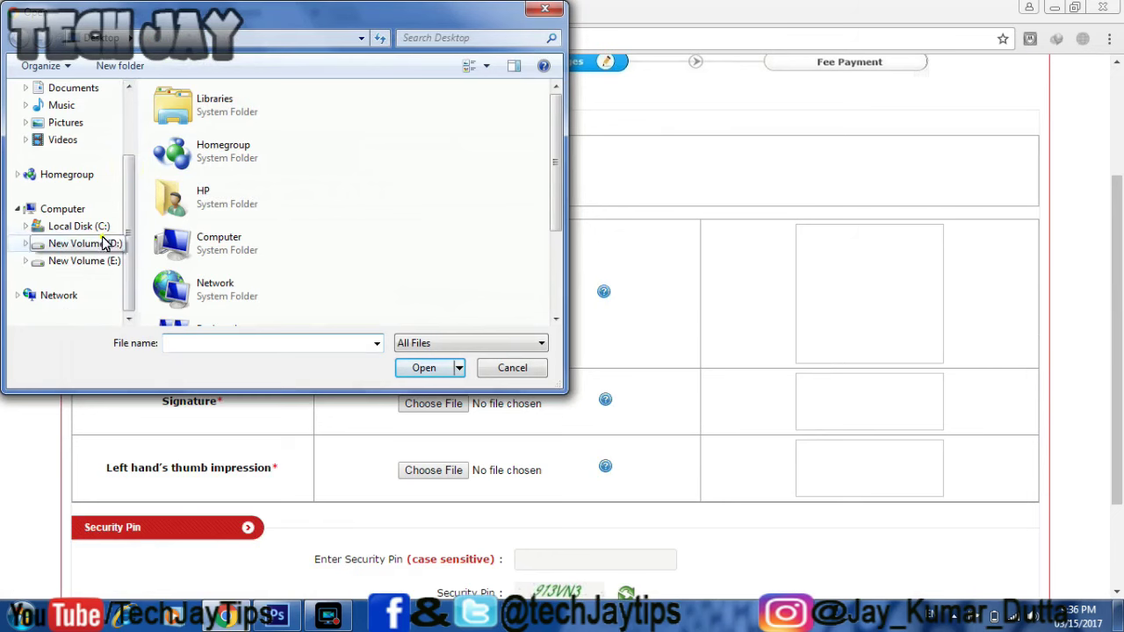
pyautogui.click(118, 243)
pyautogui.click(470, 37)
pyautogui.write('VIJAY PHOTO')
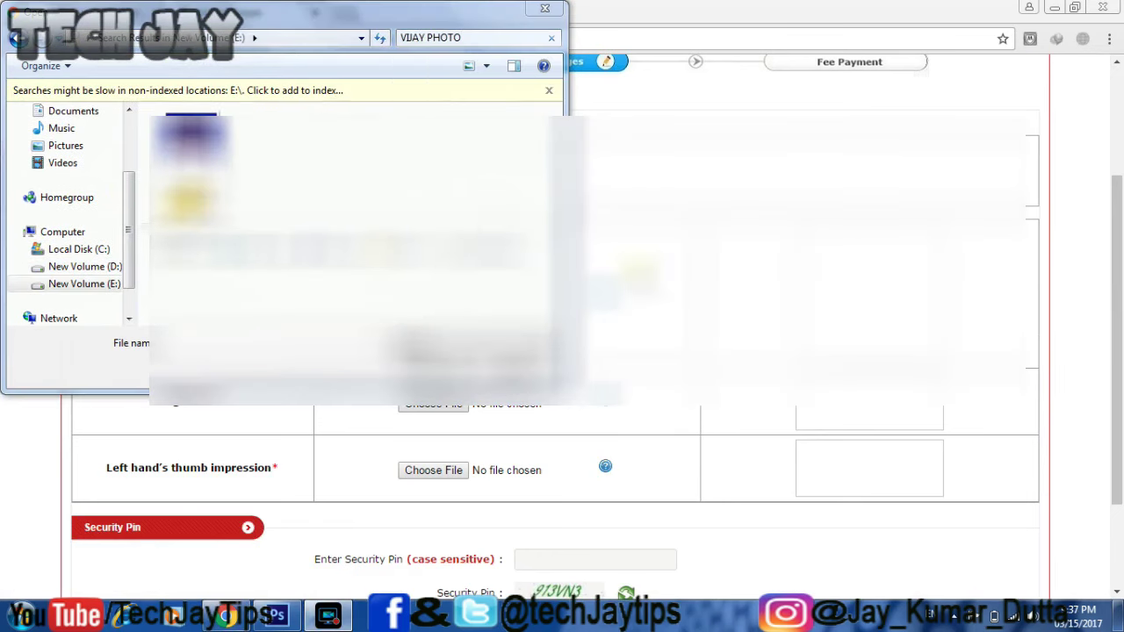
pyautogui.press('Return')
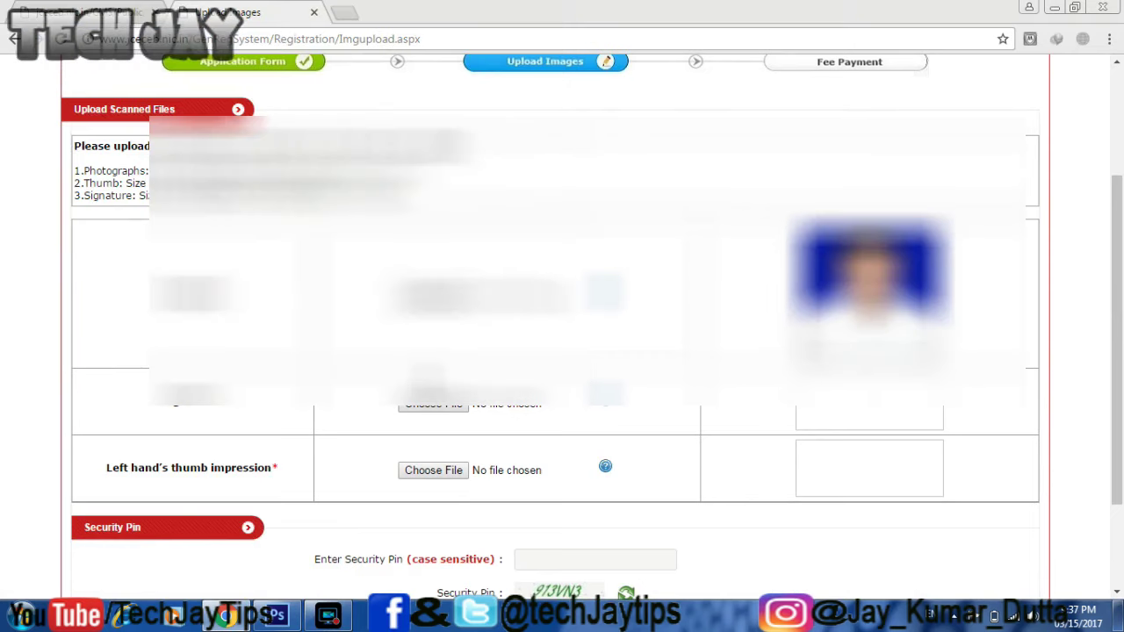
# - Attach the signature and left thumb images from the Desktop, upload all three, and acknowledge success
pyautogui.scroll(-1, 562, 351)
pyautogui.click(433, 322)
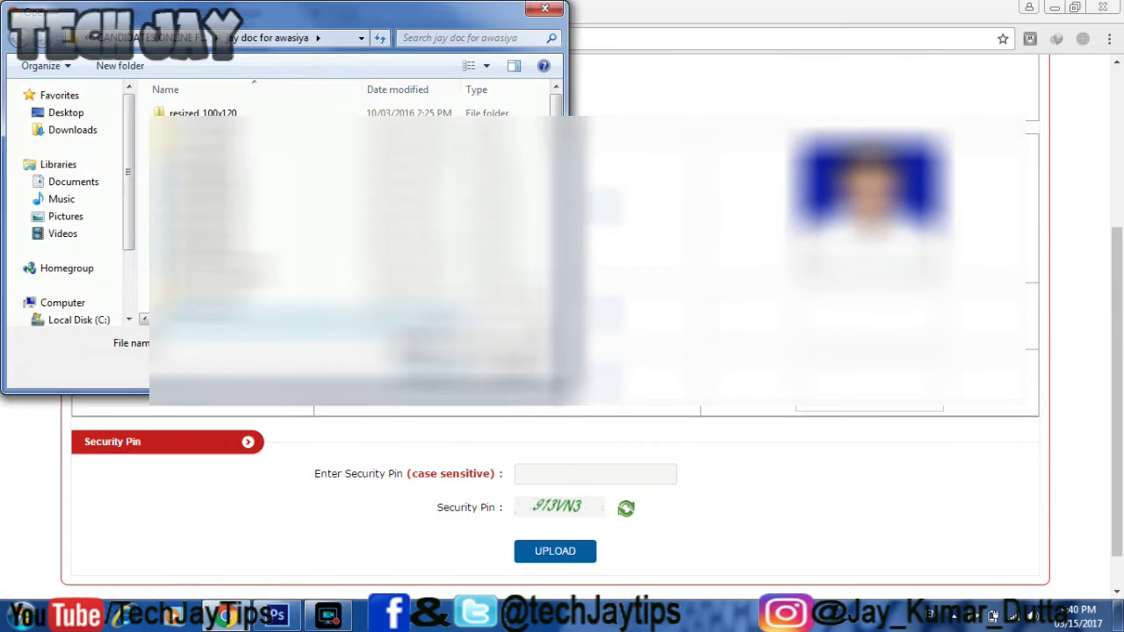
pyautogui.click(86, 115)
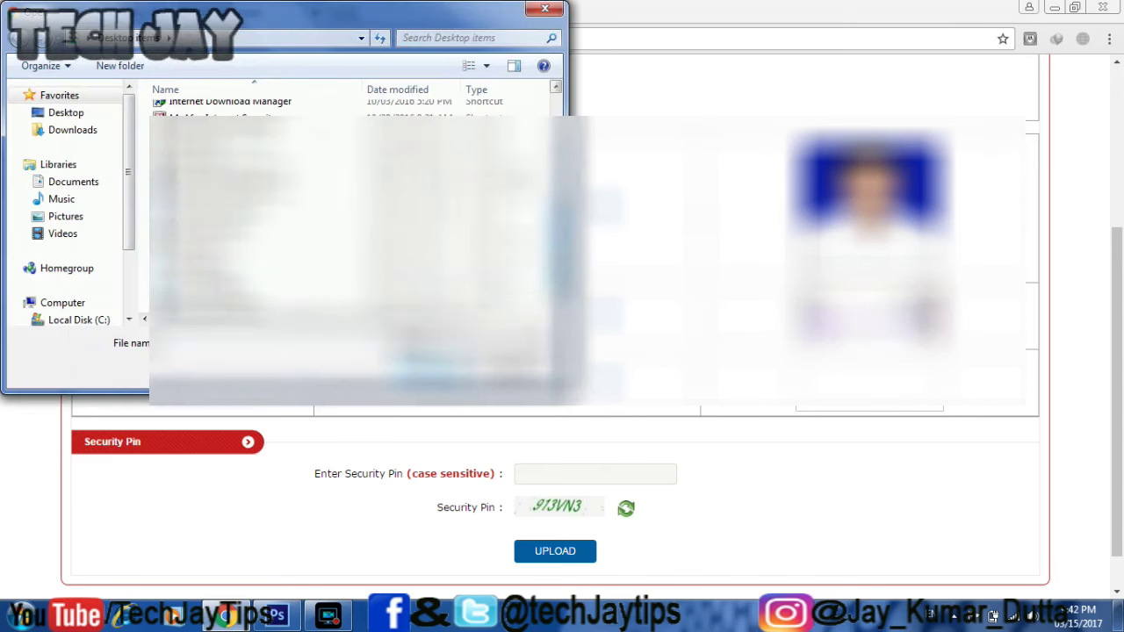
pyautogui.click(422, 370)
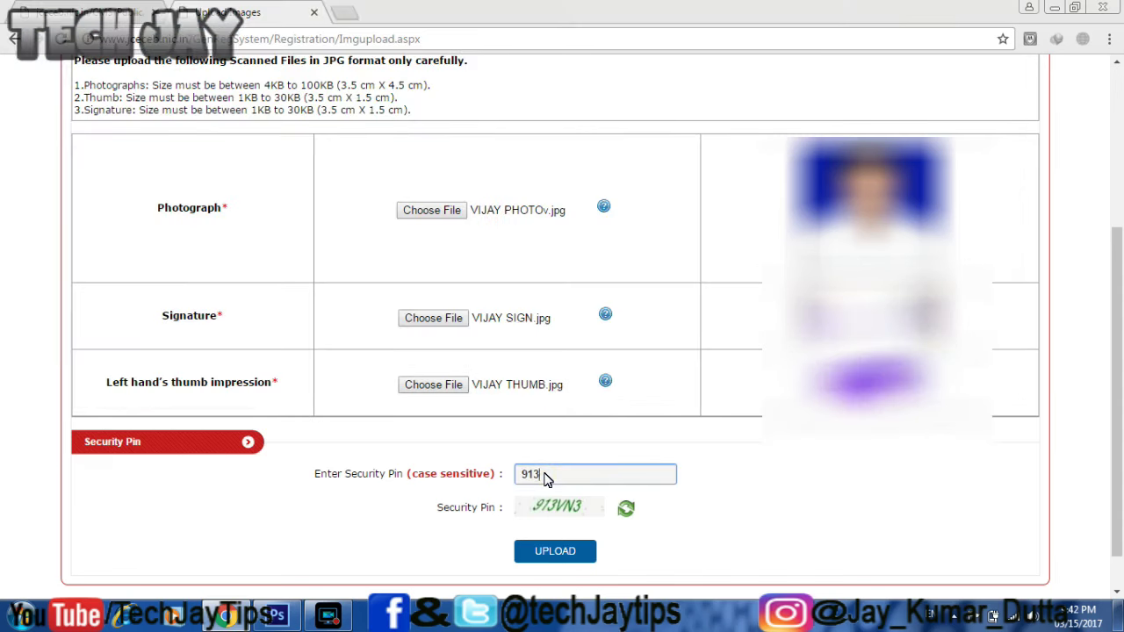
pyautogui.click(552, 551)
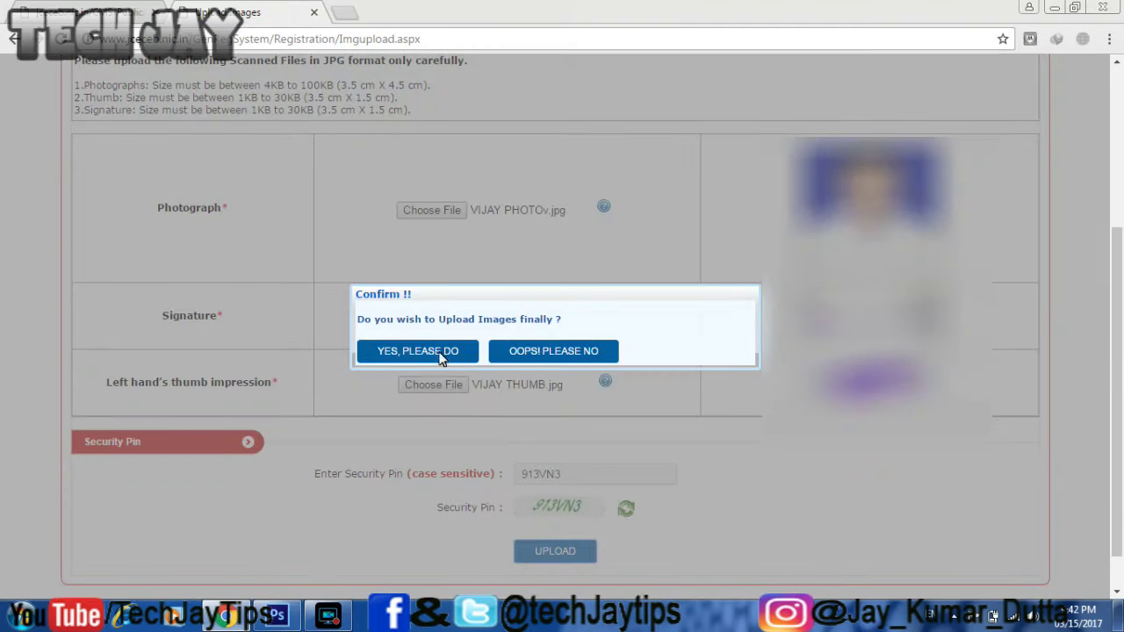
pyautogui.click(436, 351)
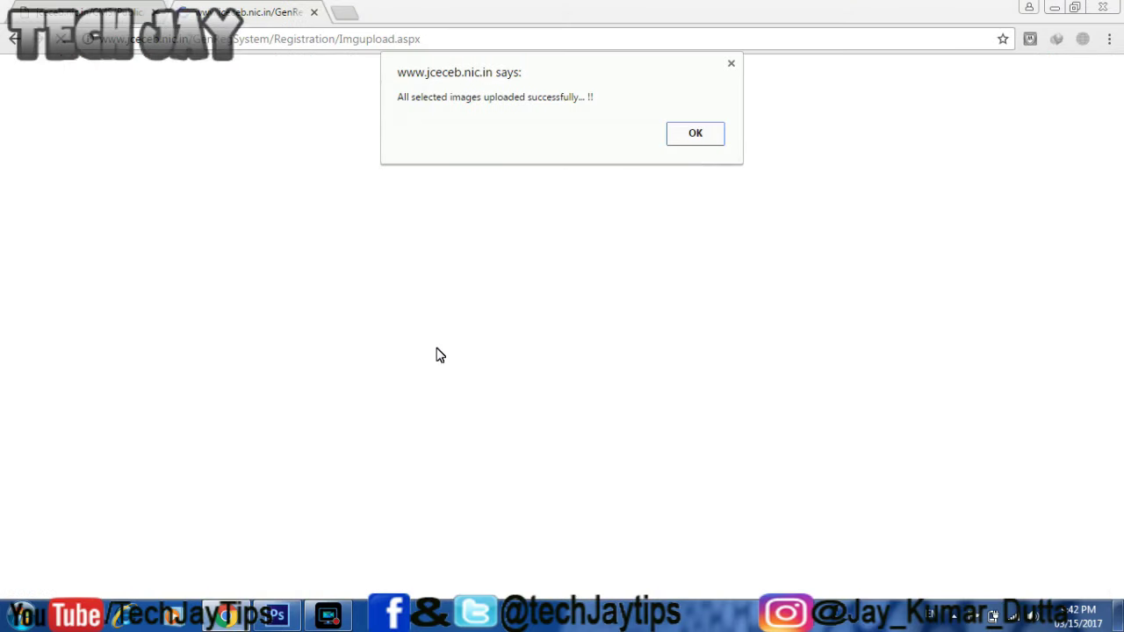
pyautogui.click(698, 138)
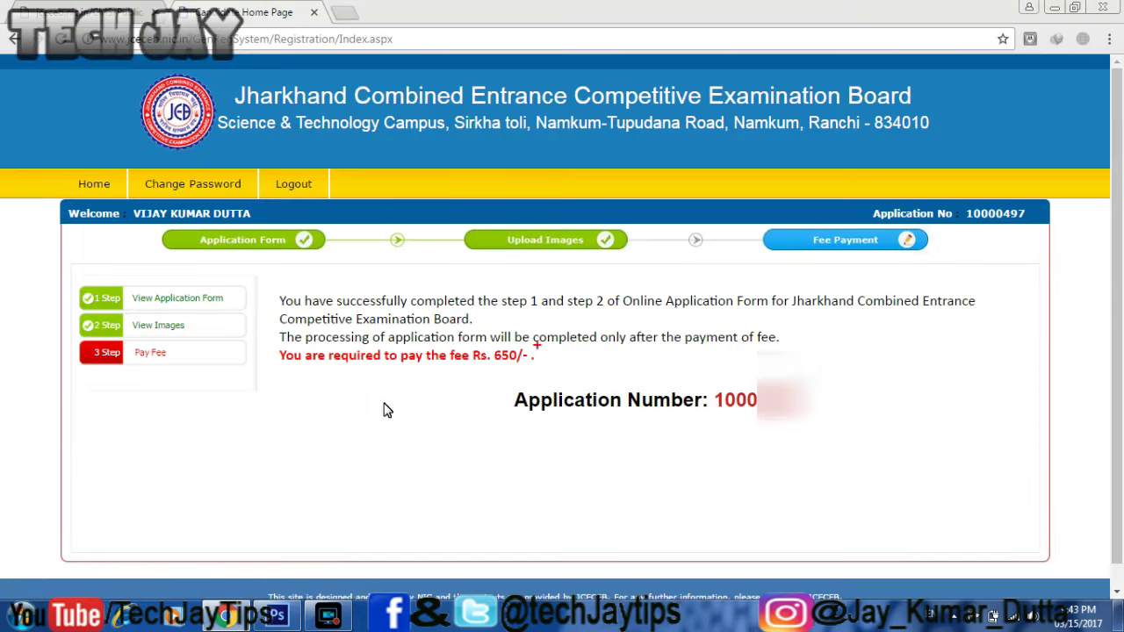
# - Choose Online Payment for the 650 rupee fee and confirm through to the PayGov gateway
pyautogui.click(165, 355)
pyautogui.scroll(-1, 527, 378)
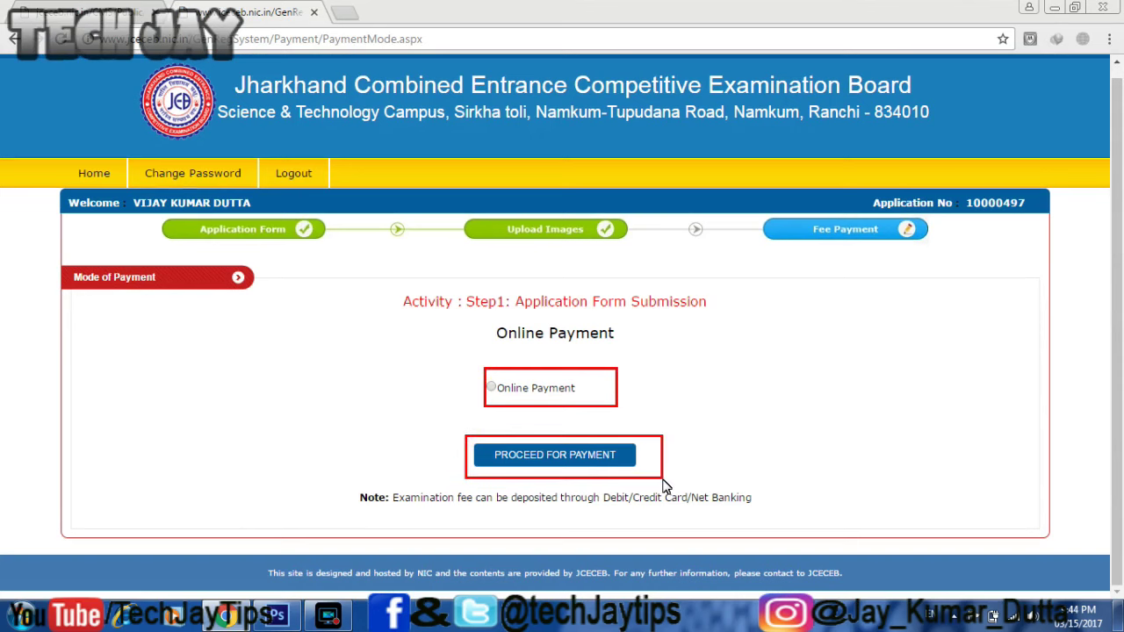
pyautogui.click(491, 388)
pyautogui.click(514, 456)
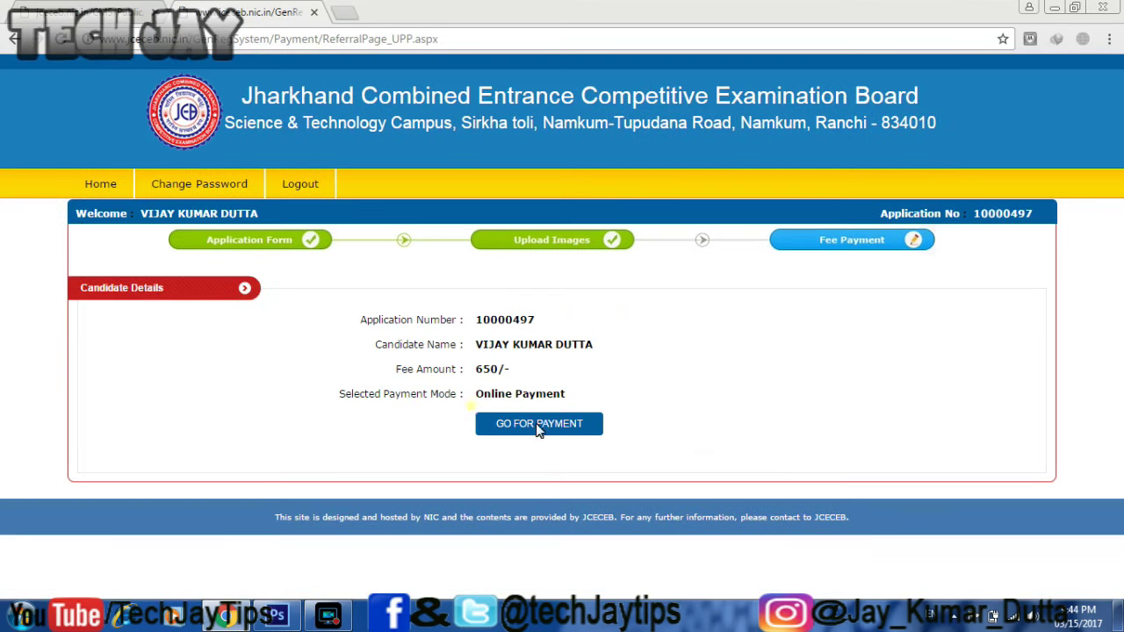
pyautogui.click(524, 429)
pyautogui.click(498, 362)
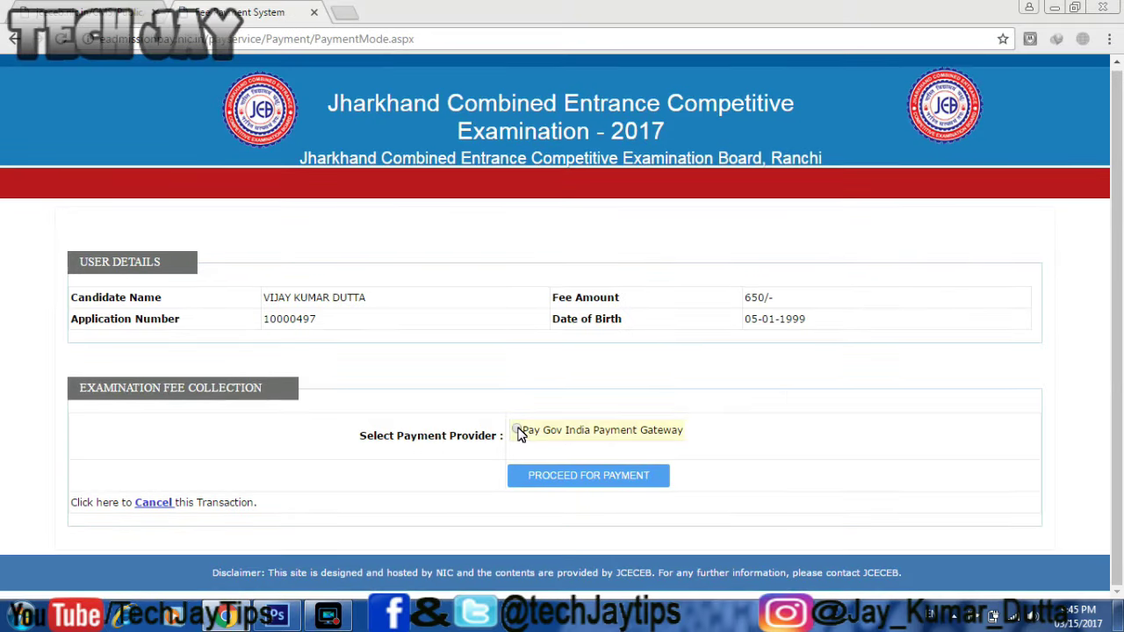
pyautogui.click(554, 480)
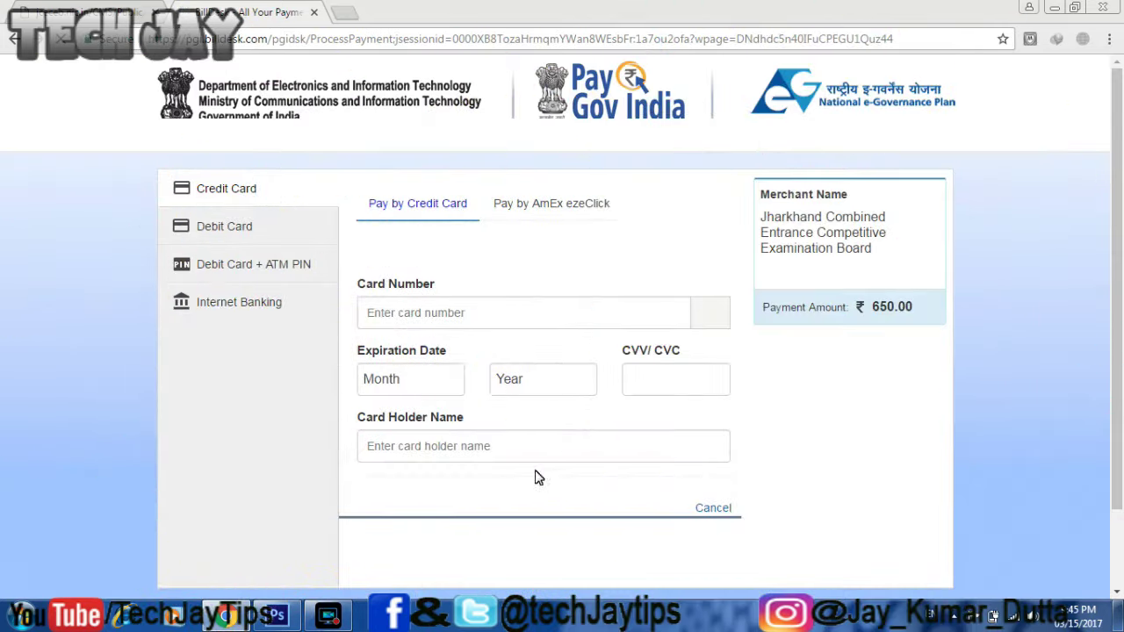
# - On PayGov, pay by Internet Banking with State Bank of India and submit the payment
pyautogui.click(251, 264)
pyautogui.click(254, 302)
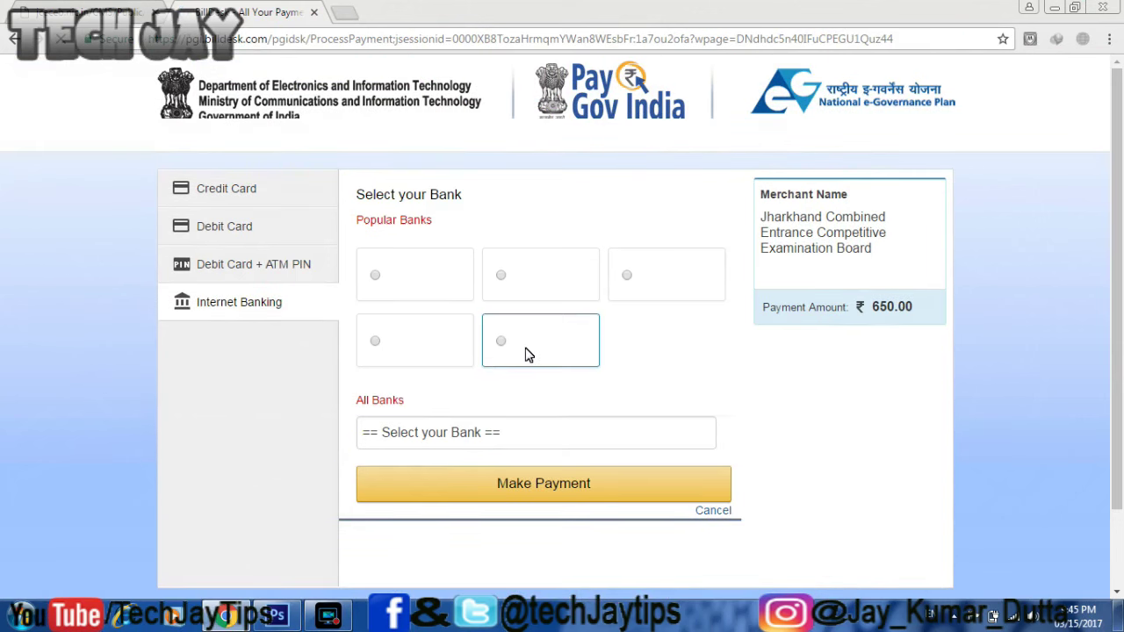
pyautogui.click(543, 442)
pyautogui.scroll(-6, 708, 253)
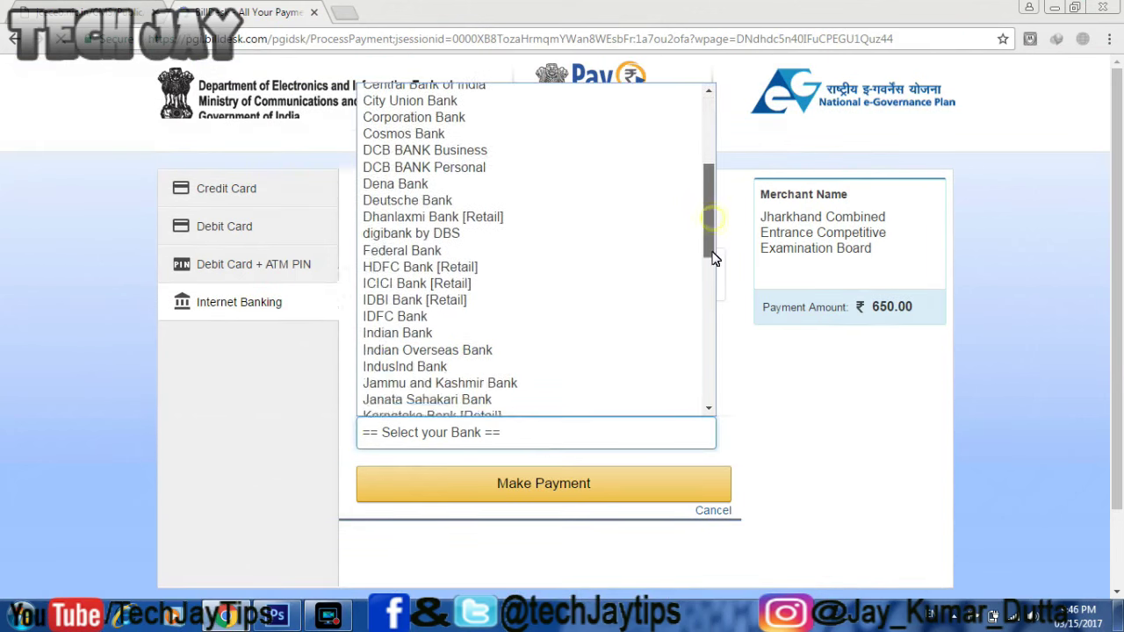
pyautogui.scroll(-5, 708, 255)
pyautogui.click(667, 327)
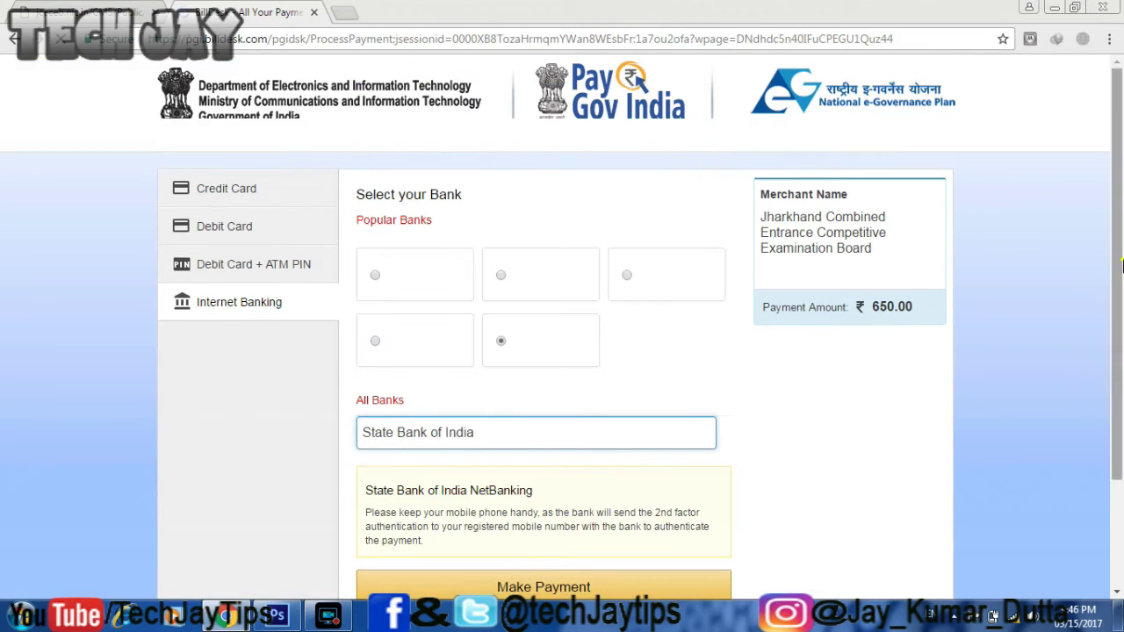
pyautogui.scroll(-2, 588, 451)
pyautogui.click(588, 447)
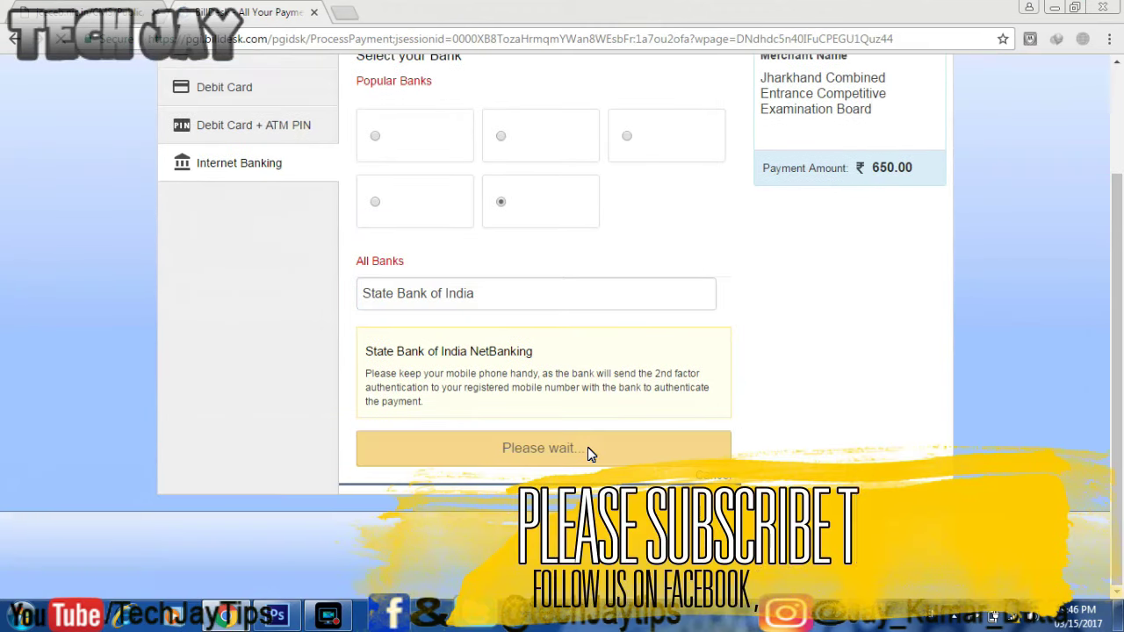